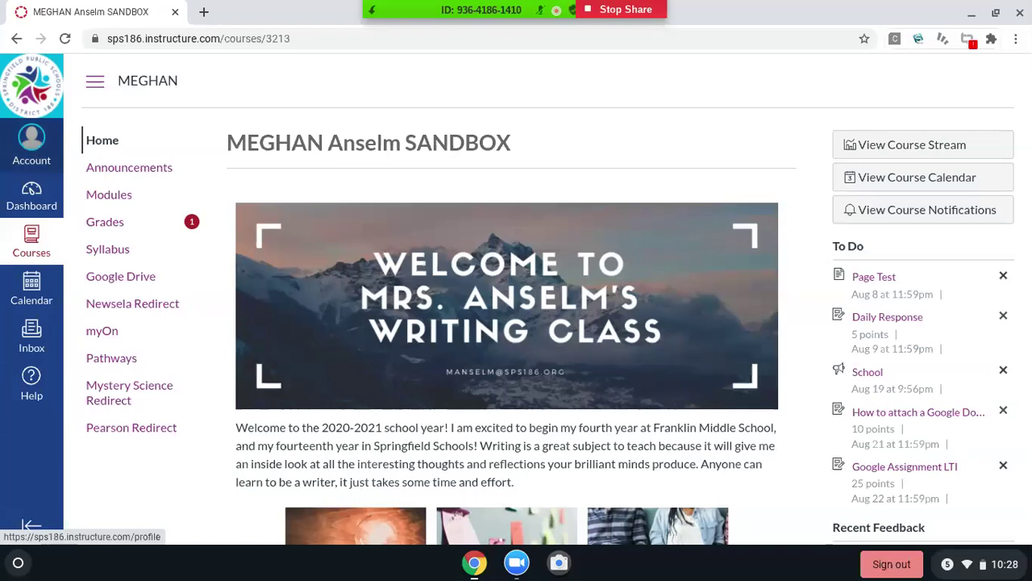
Open the account's User Settings and scroll to Google Drive under Registered Services and Approved Integrations.
left_click(33, 144)
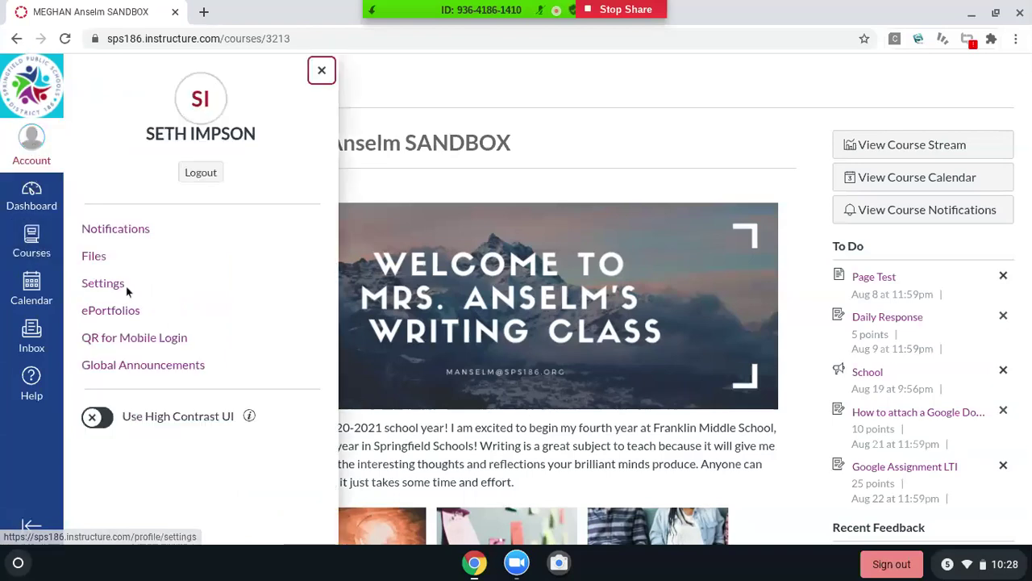
left_click(104, 281)
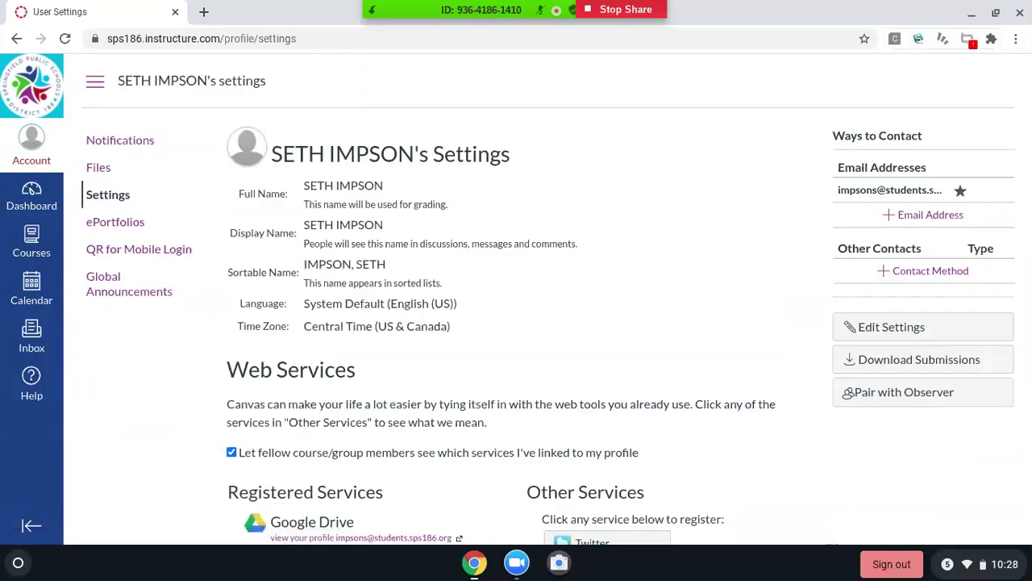
scroll(311, 414, "down", 2)
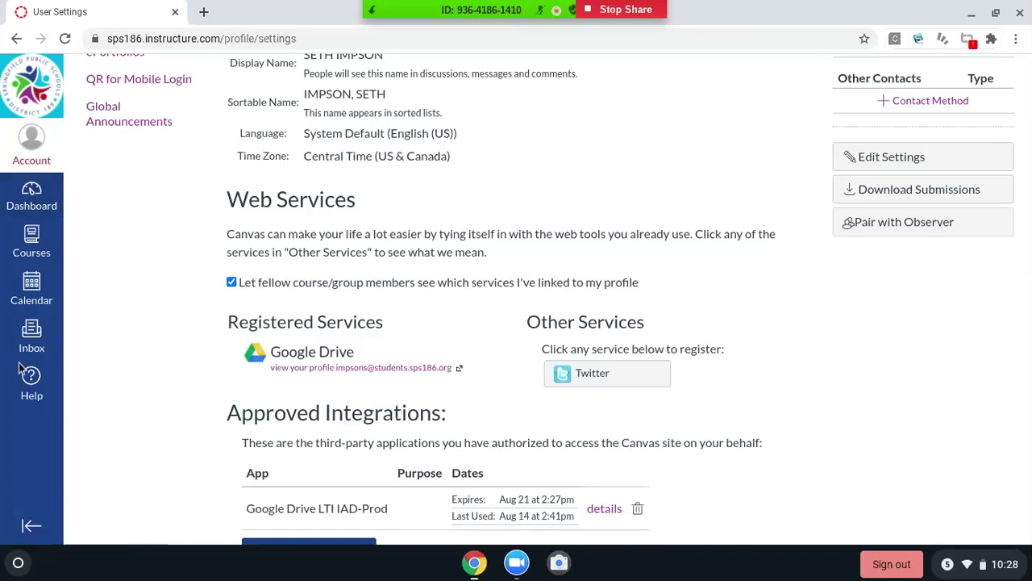
Go to the sandbox writing course and open its Modules page with the Demonstration assignments.
left_click(32, 242)
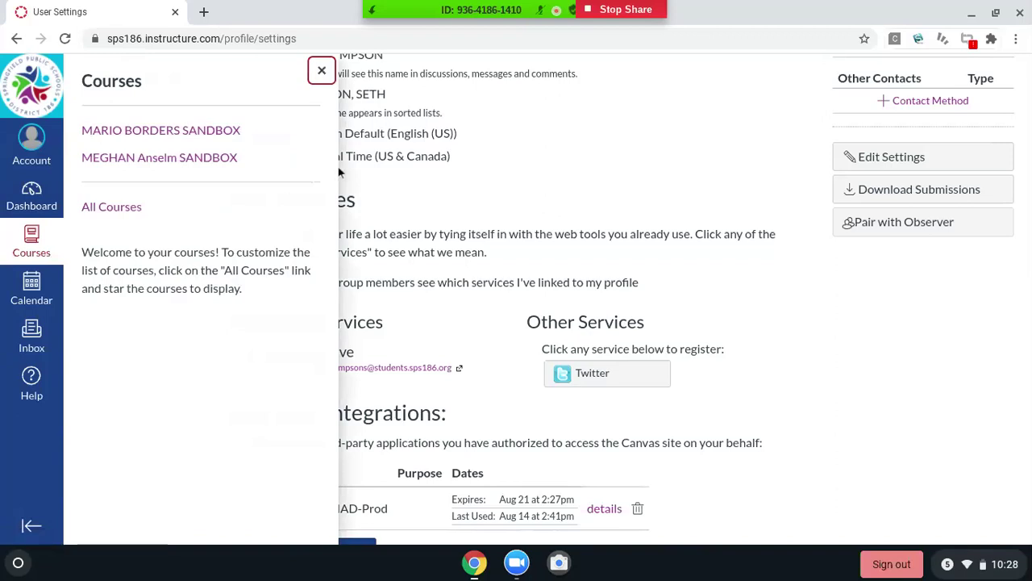
left_click(213, 158)
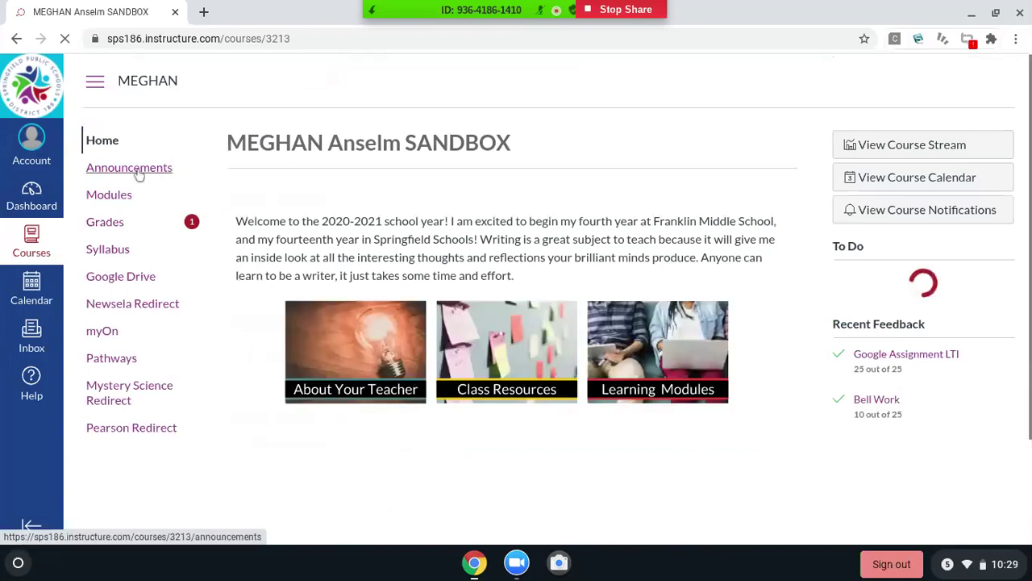
left_click(119, 203)
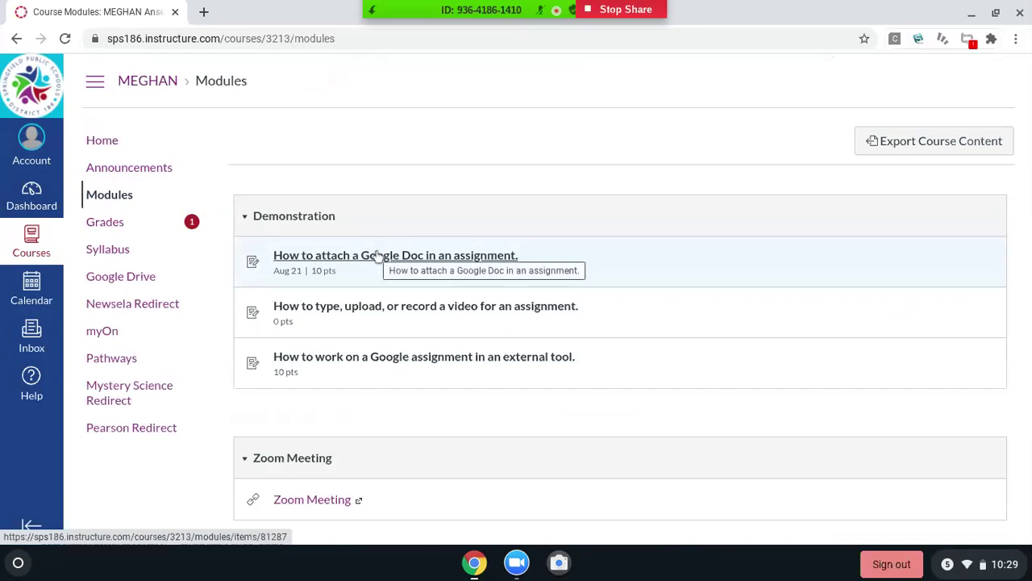
Open the Google Doc attachment assignment and start a submission.
left_click(376, 255)
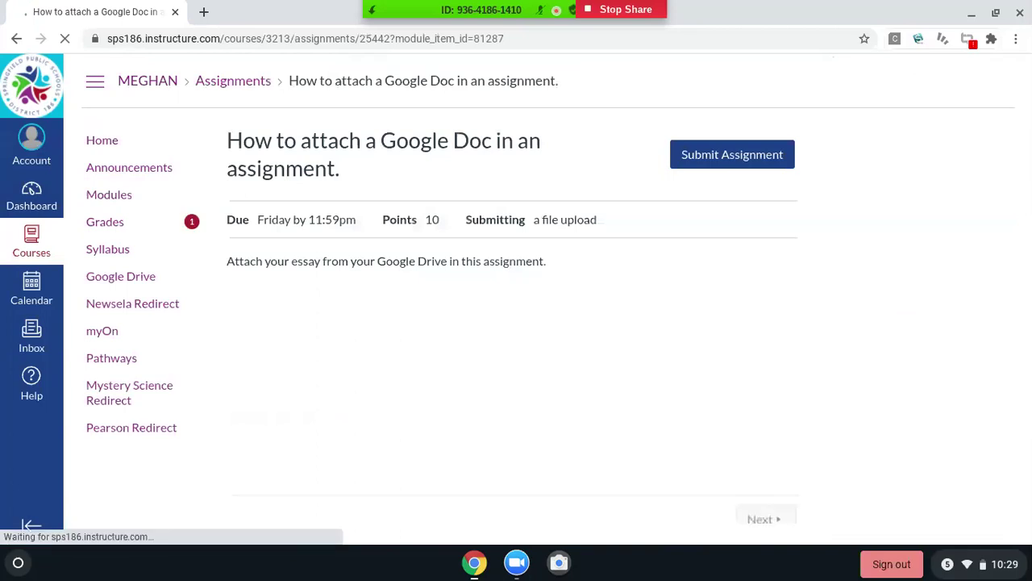
left_click(716, 167)
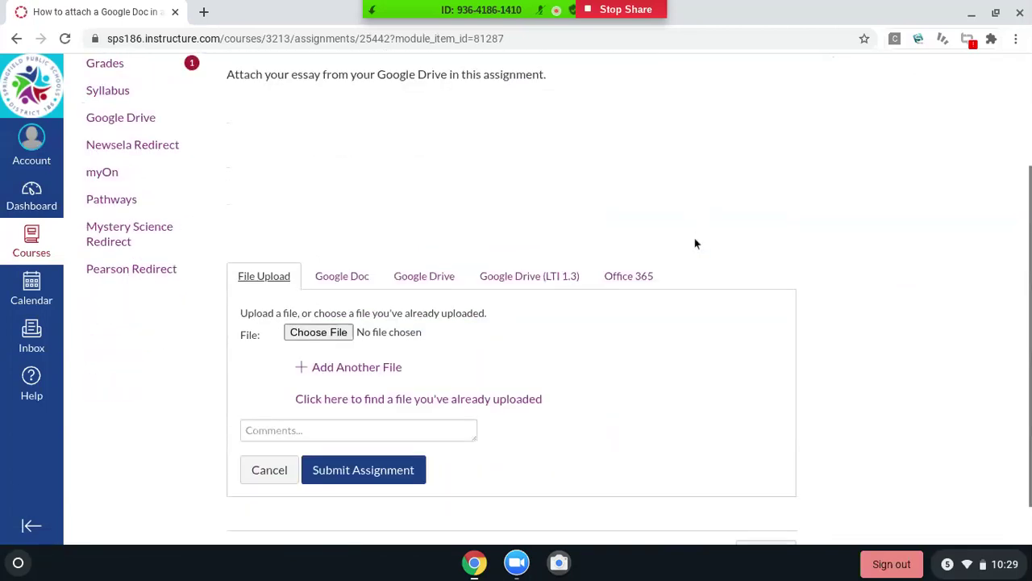
scroll(384, 228, "up", 3)
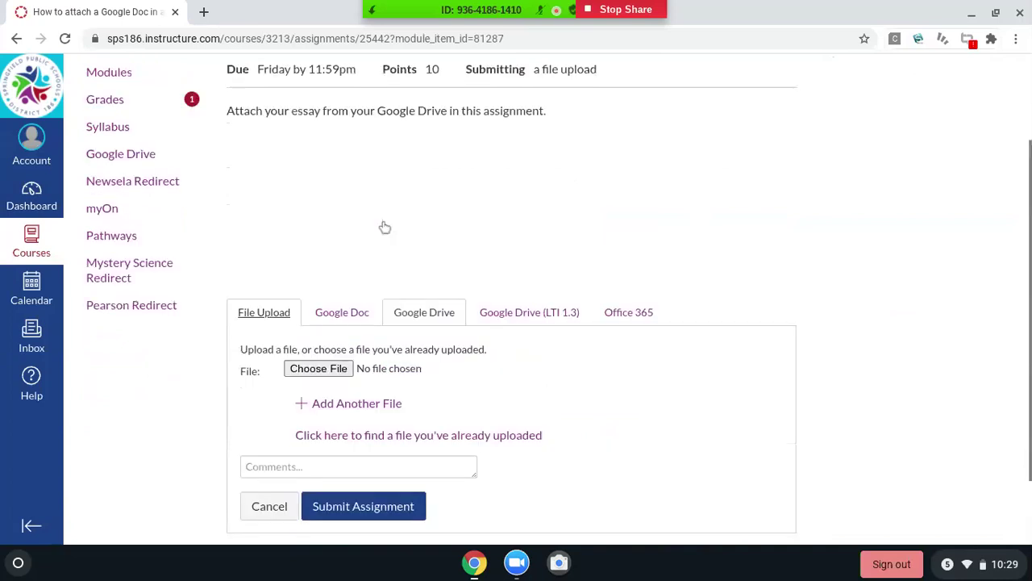
scroll(385, 227, "down", 1)
scroll(339, 250, "down", 2)
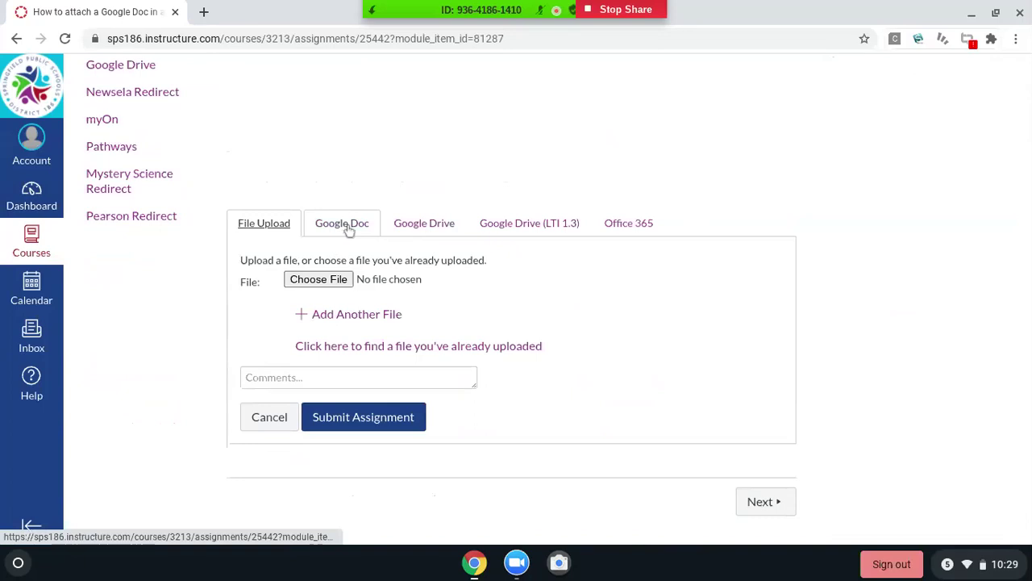
Choose the Google Drive (LTI 1.3) submission option and bring up the Drive file picker.
left_click(523, 230)
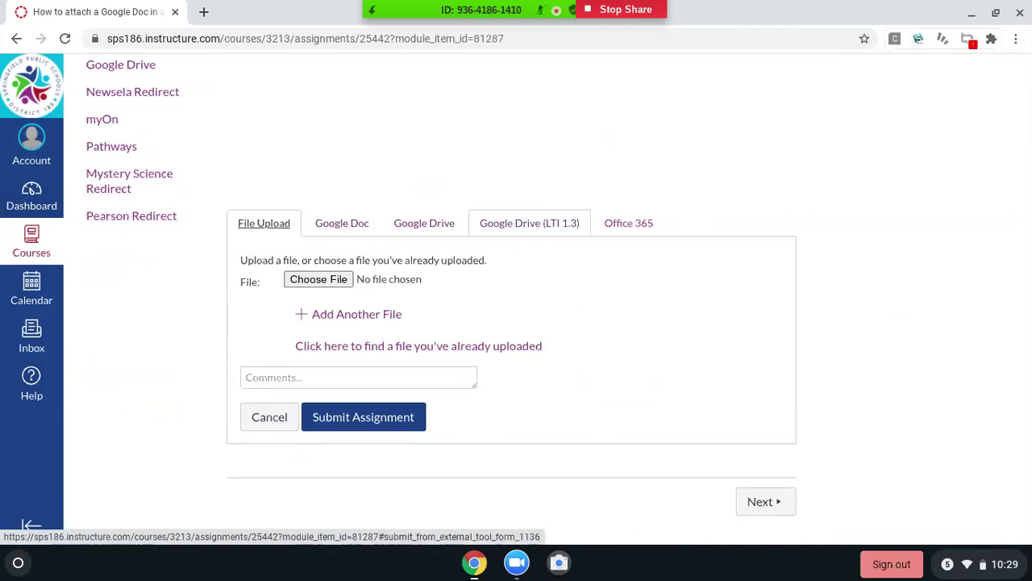
left_click(520, 224)
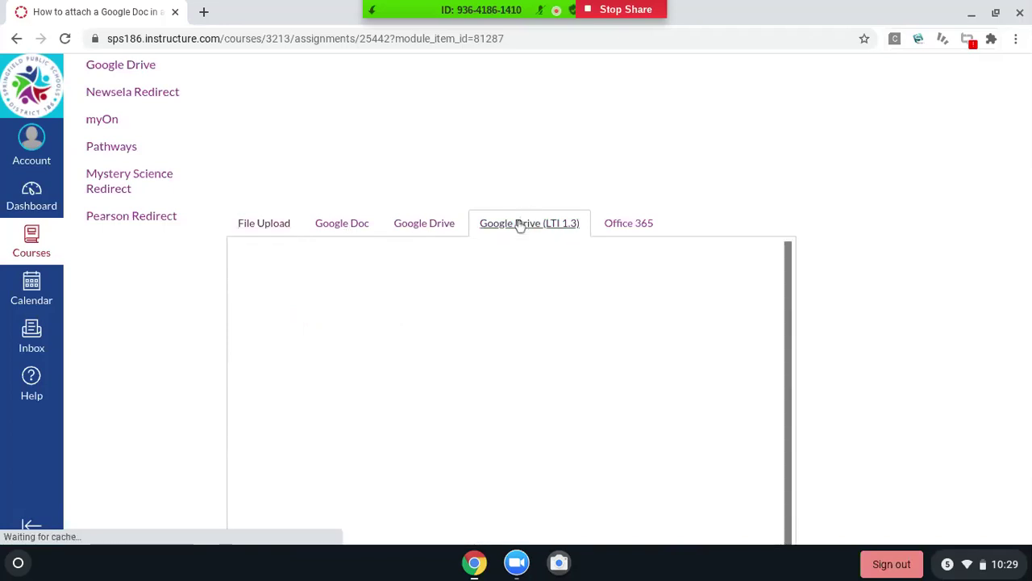
scroll(517, 327, "down", 2)
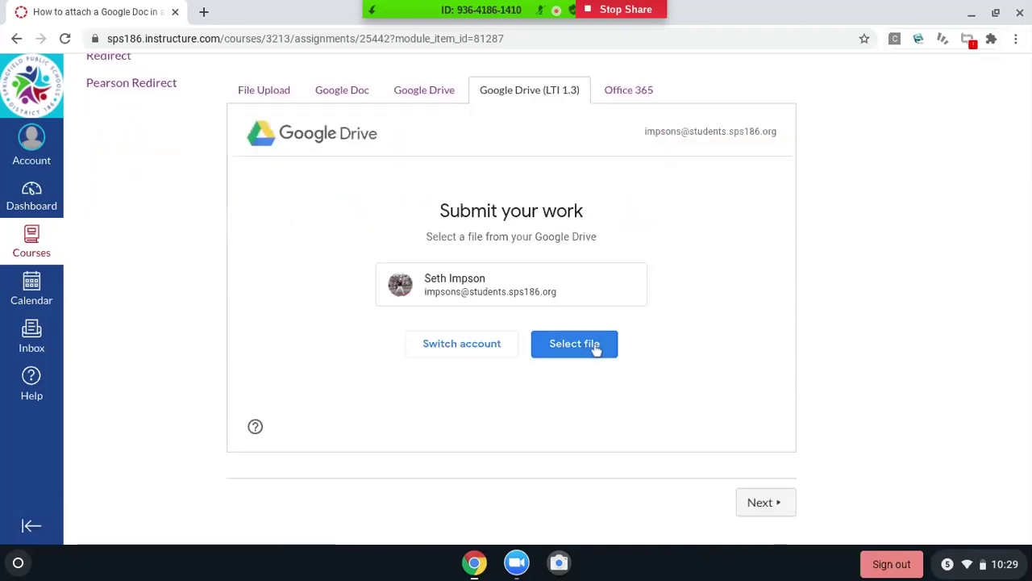
left_click(574, 345)
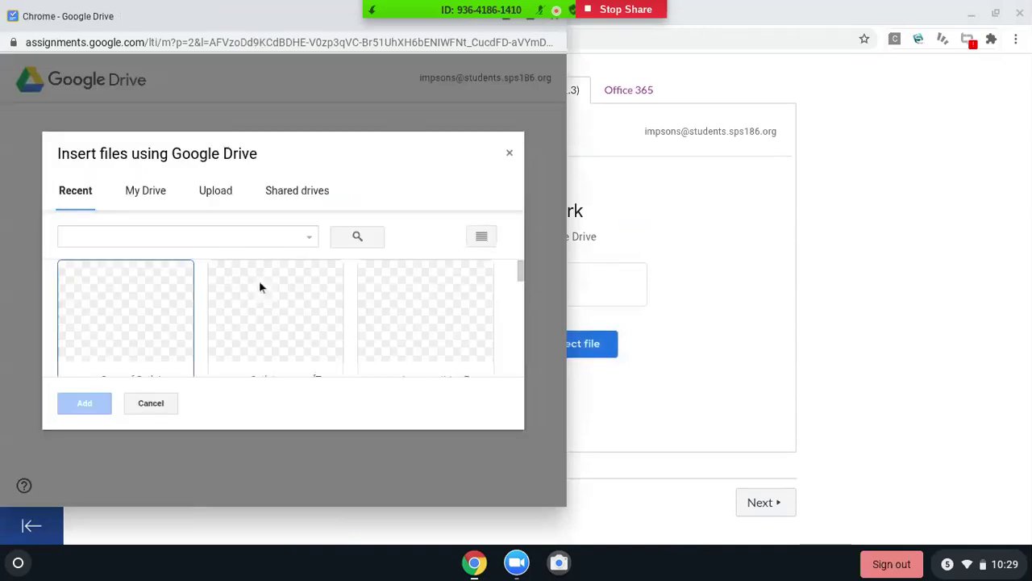
Scroll through the Recent files and choose the PE document for the submission.
scroll(259, 286, "down", 3)
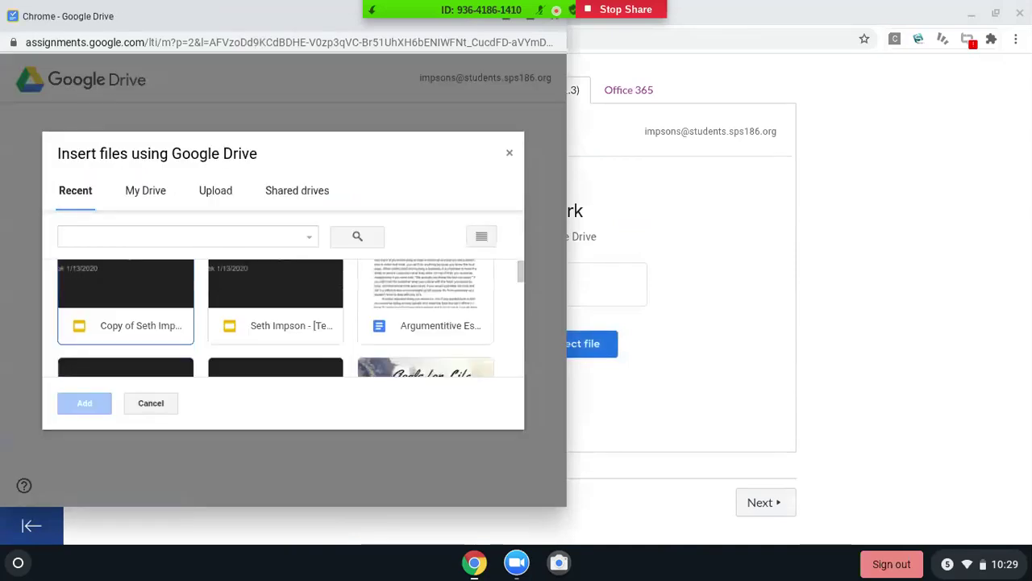
scroll(282, 319, "down", 5)
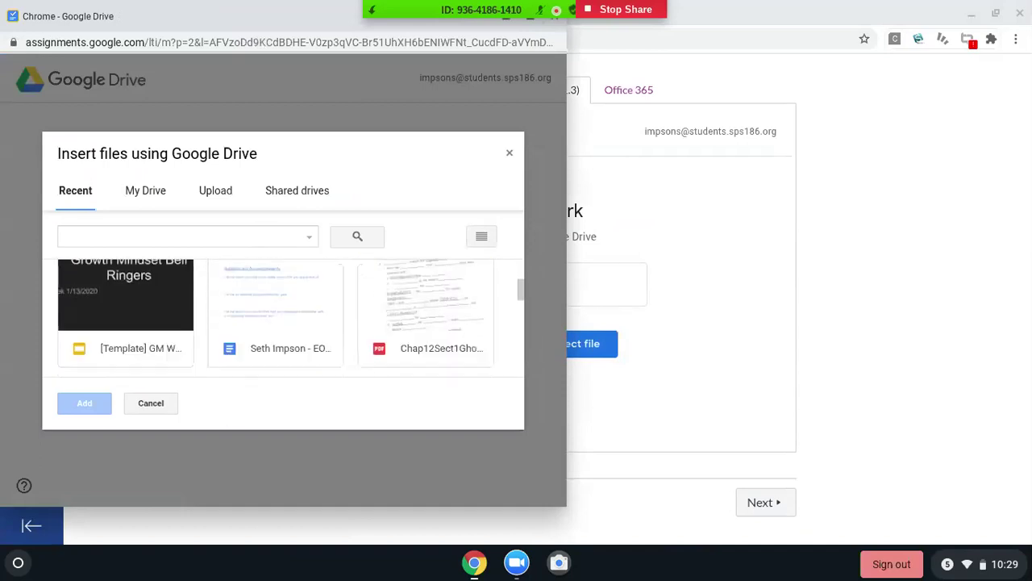
scroll(282, 319, "down", 8)
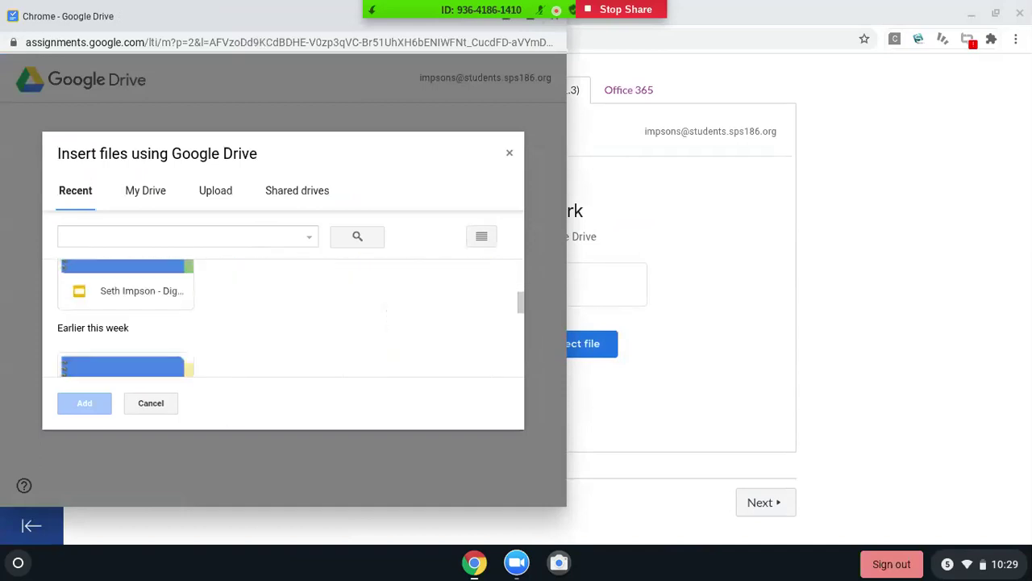
scroll(282, 319, "down", 10)
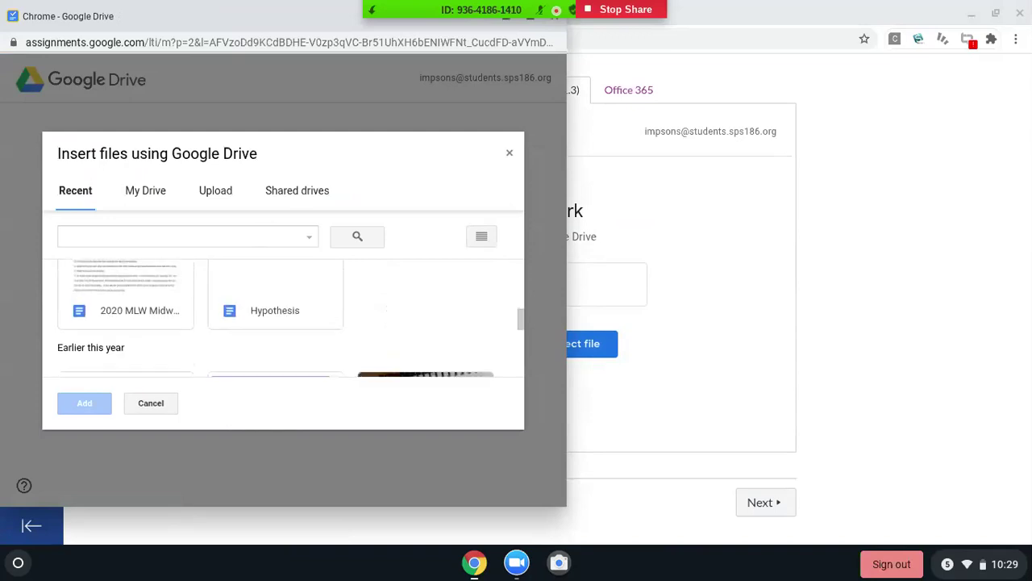
scroll(282, 318, "down", 1)
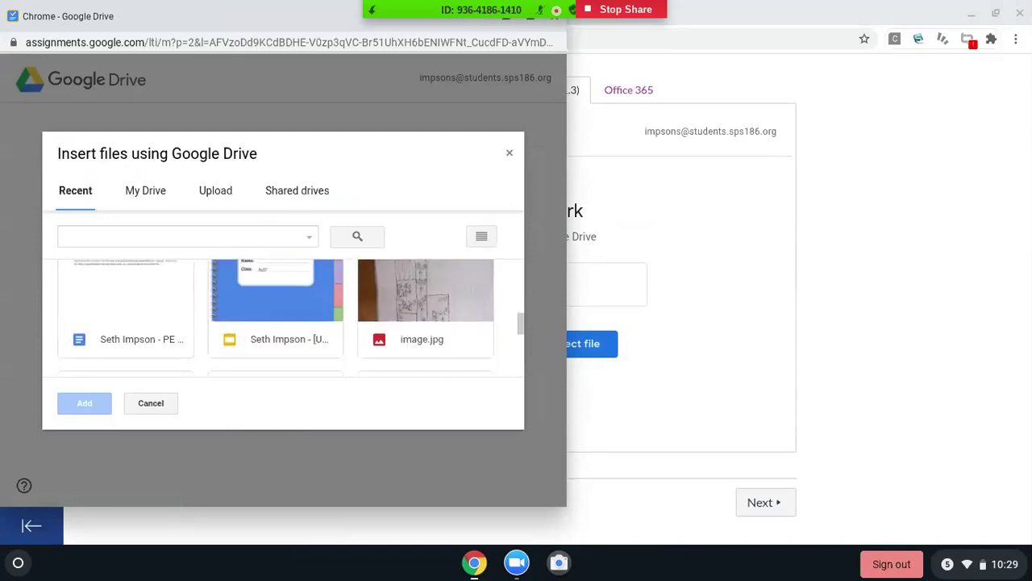
scroll(283, 318, "down", 4)
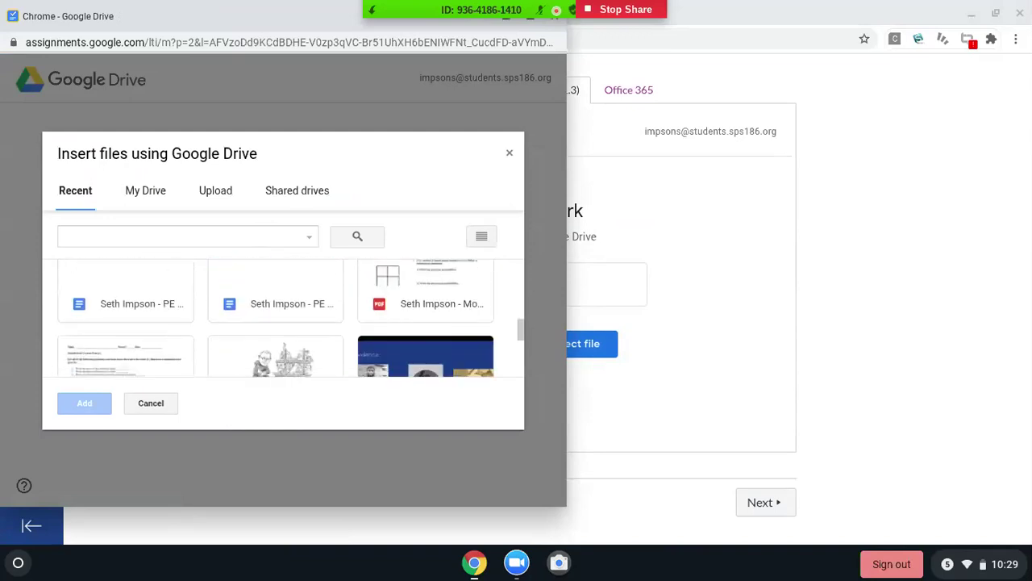
scroll(282, 319, "down", 2)
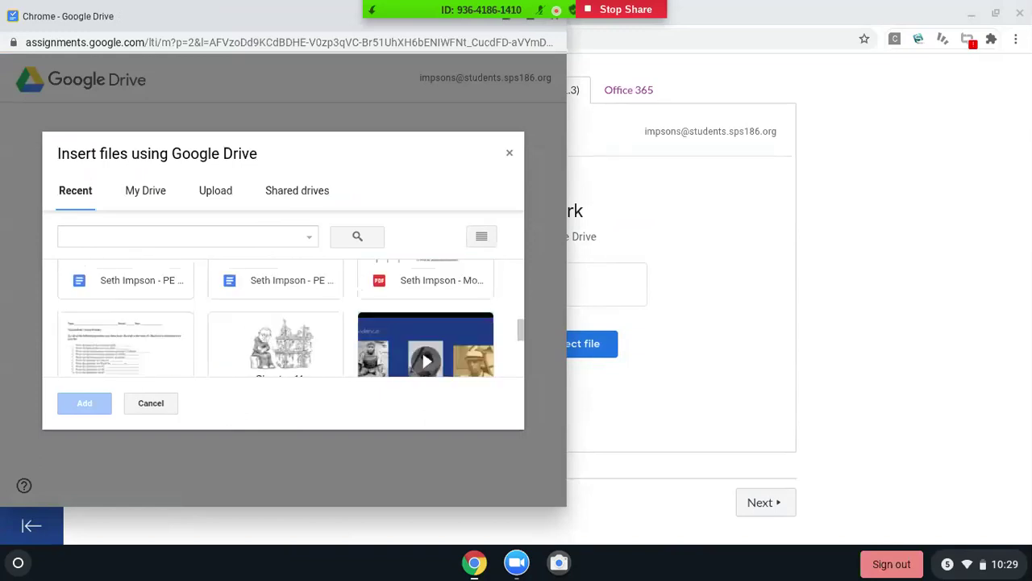
left_click(260, 283)
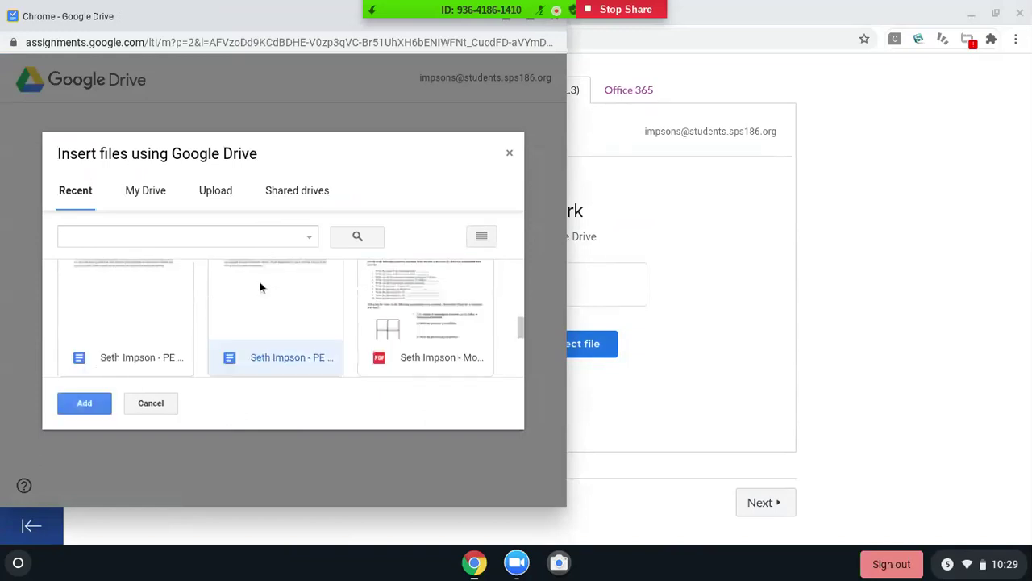
double_click(260, 282)
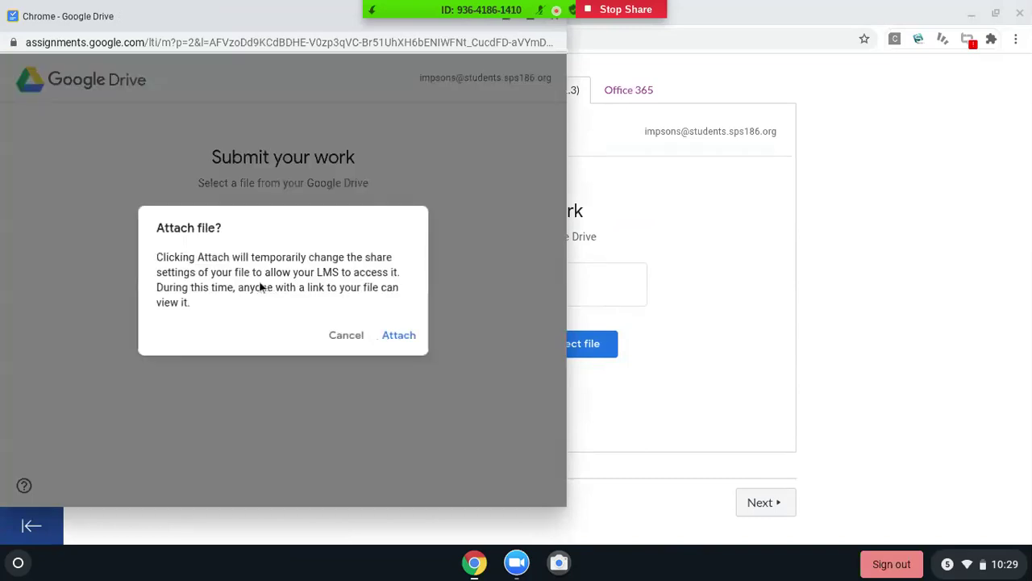
Attach the PE document with link sharing, dismiss the 'Drive items not shared' warning, and reopen file selection.
left_click(382, 348)
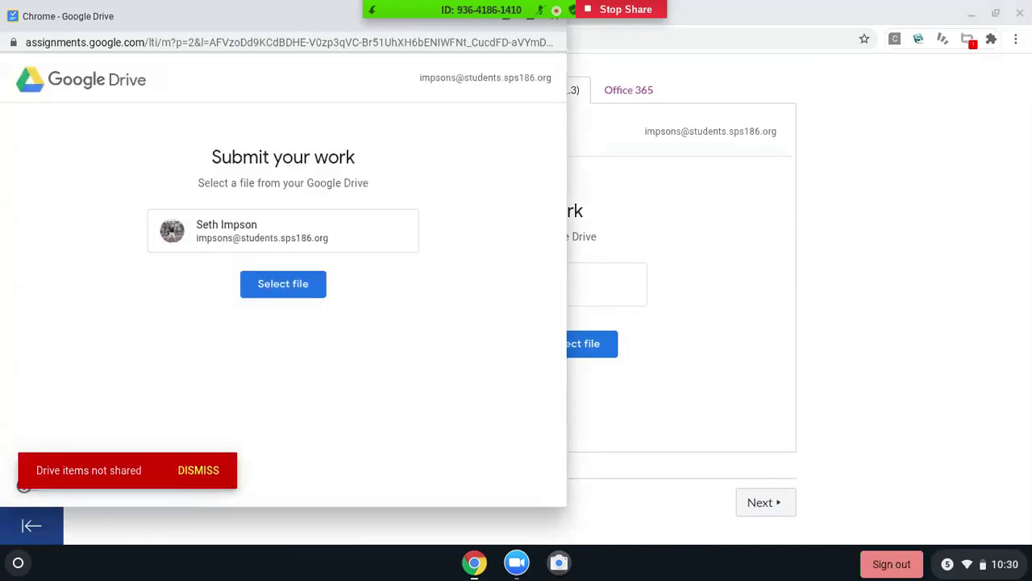
left_click(209, 472)
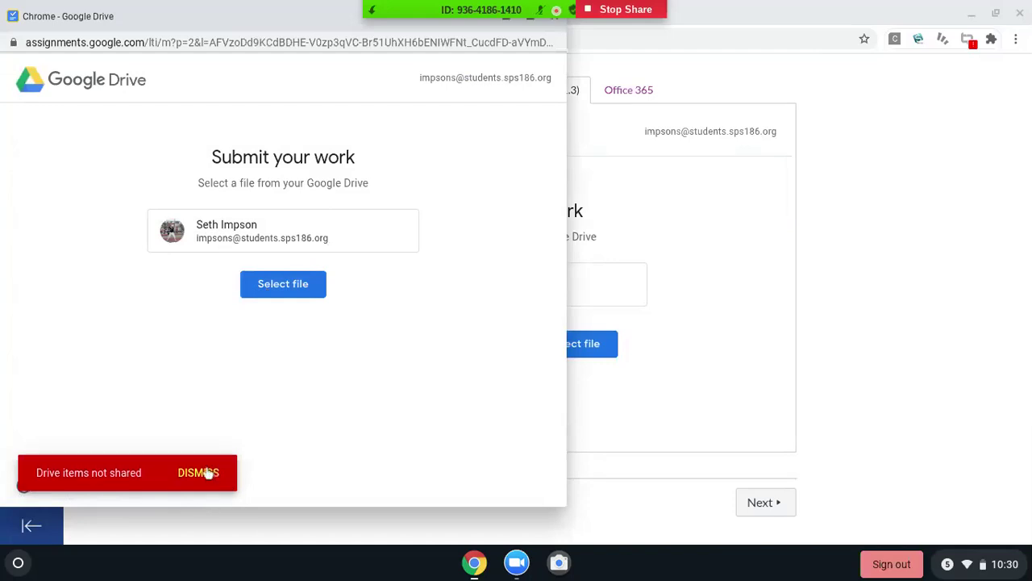
left_click(289, 283)
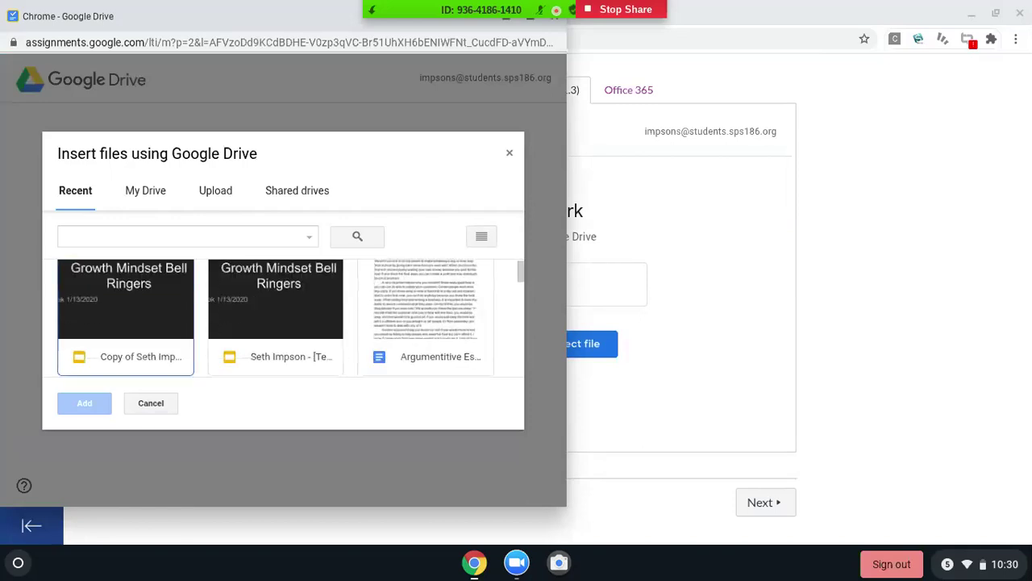
Scroll the Google Drive picker's files down to the Montgomery Bus Boycott .docx.
scroll(276, 317, "down", 3)
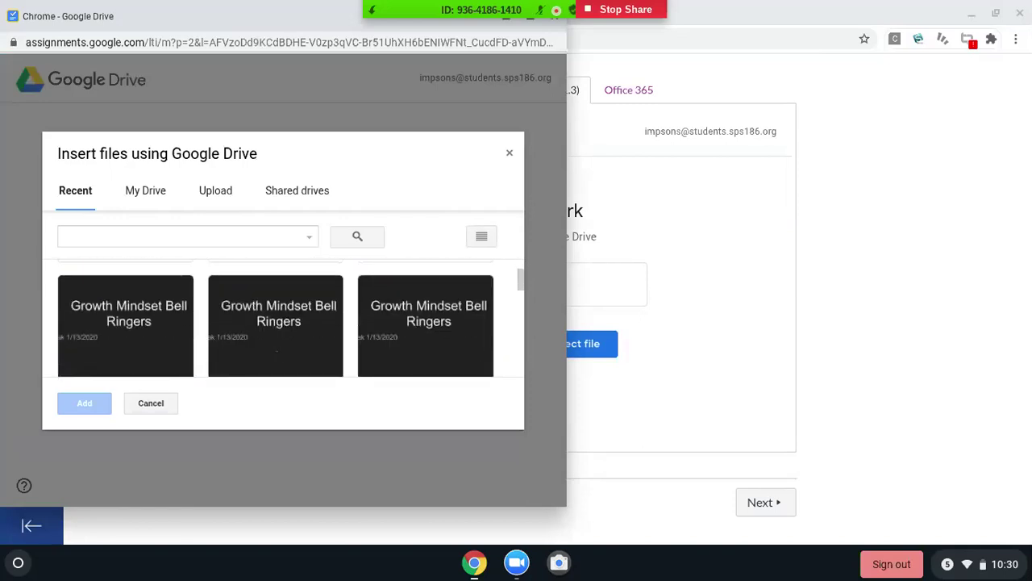
scroll(276, 317, "down", 10)
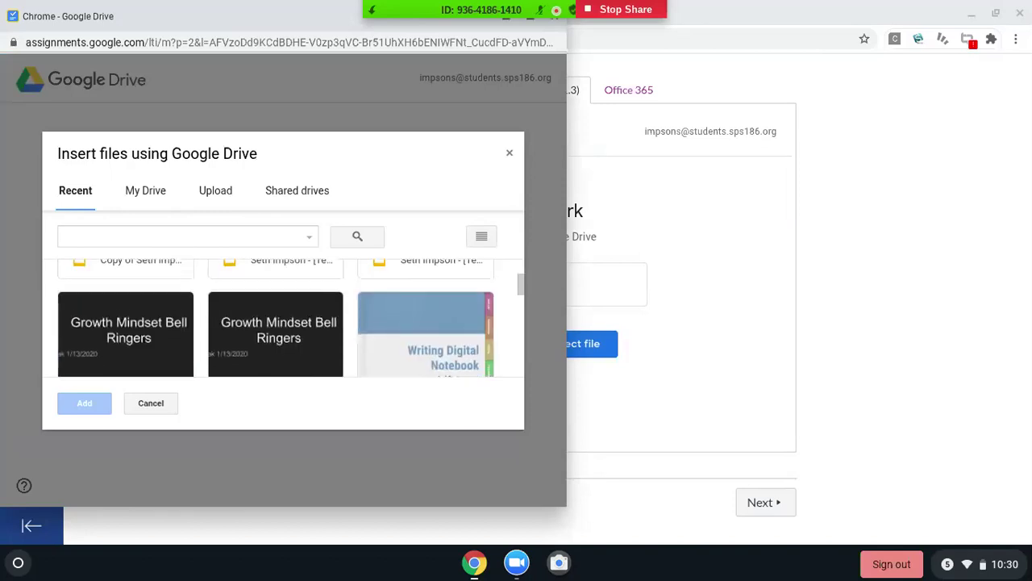
scroll(276, 318, "down", 10)
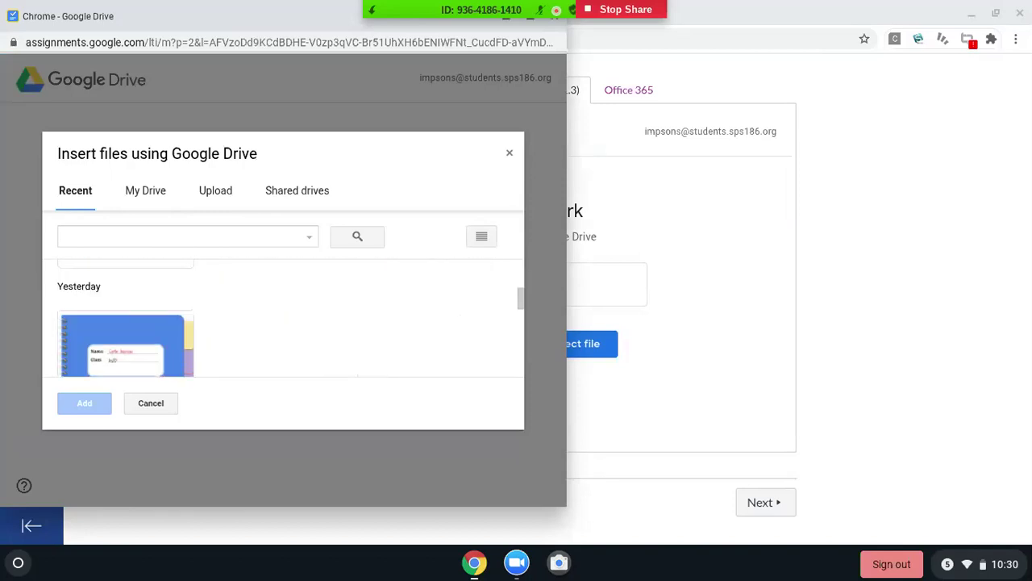
scroll(276, 318, "down", 2)
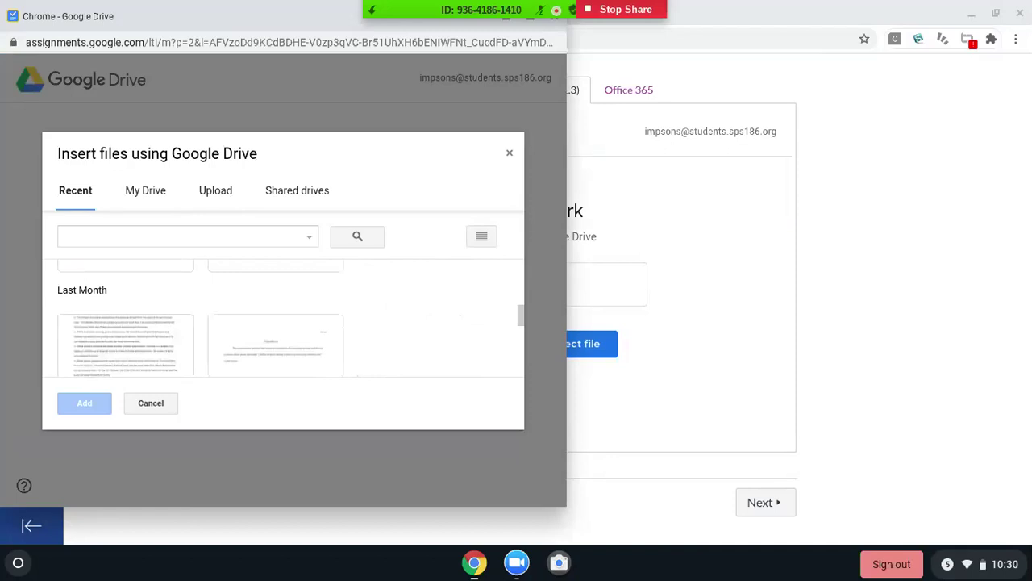
scroll(276, 317, "down", 5)
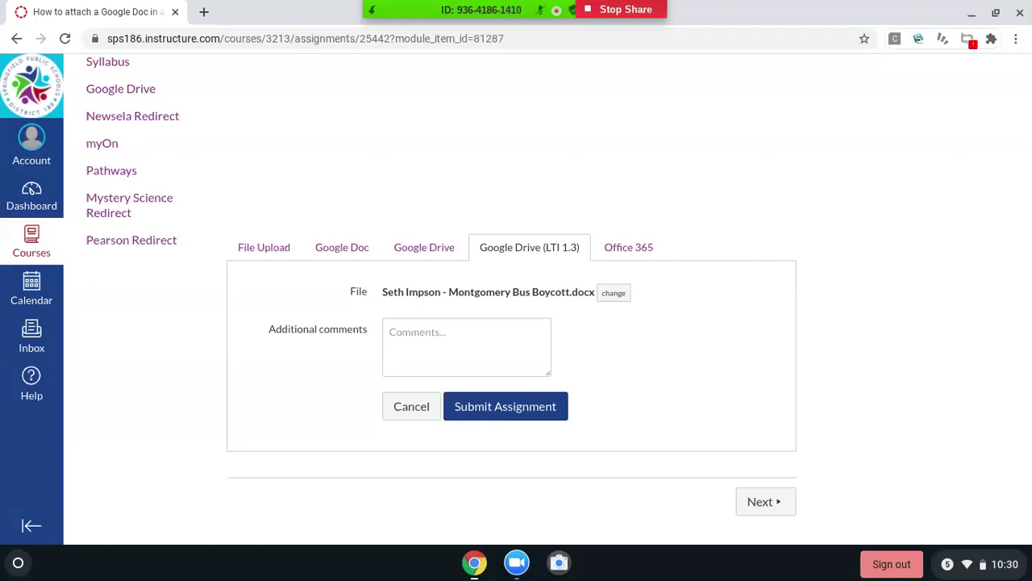
Submit the Montgomery Bus Boycott essay, acknowledge the processing alert, and return to Modules.
left_click(487, 420)
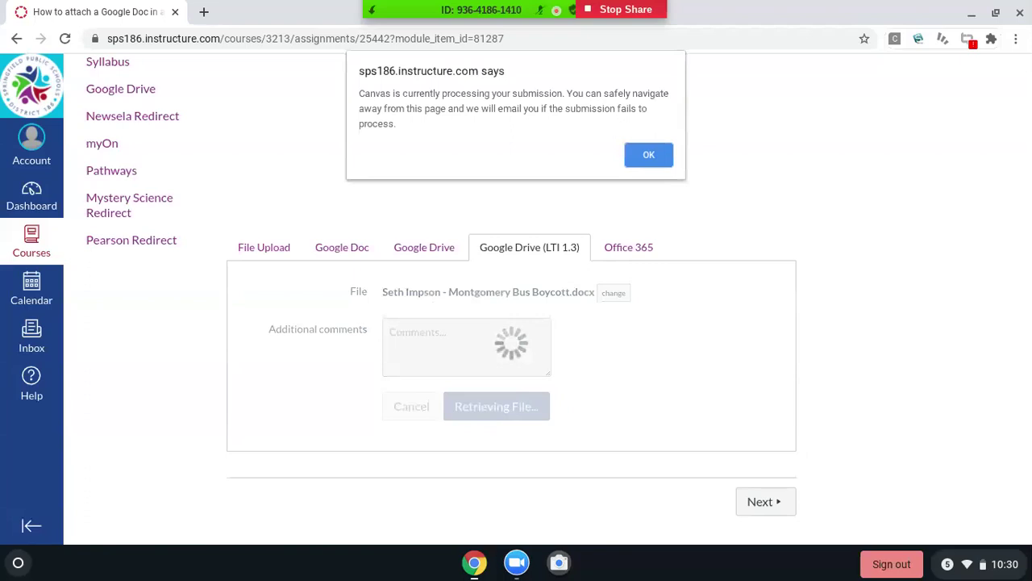
left_click(650, 155)
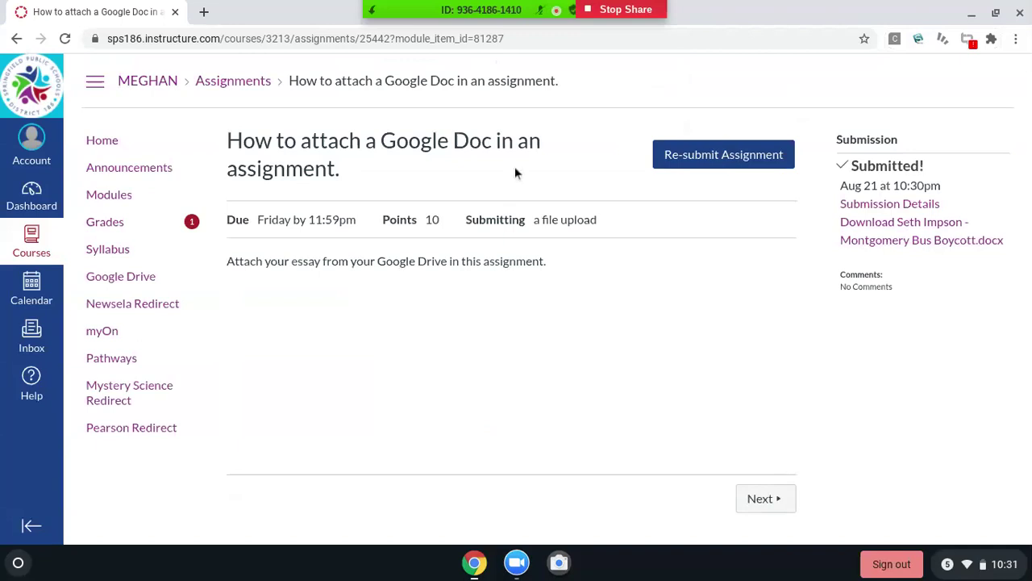
left_click(110, 196)
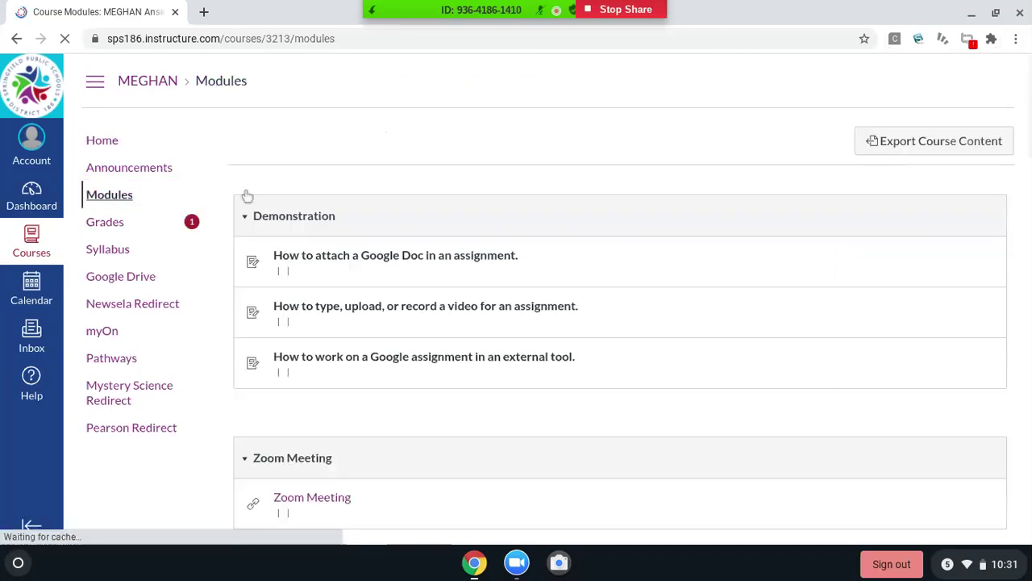
Open the 'How to type, upload, or record a video' assignment, review it, and start a submission.
left_click(372, 310)
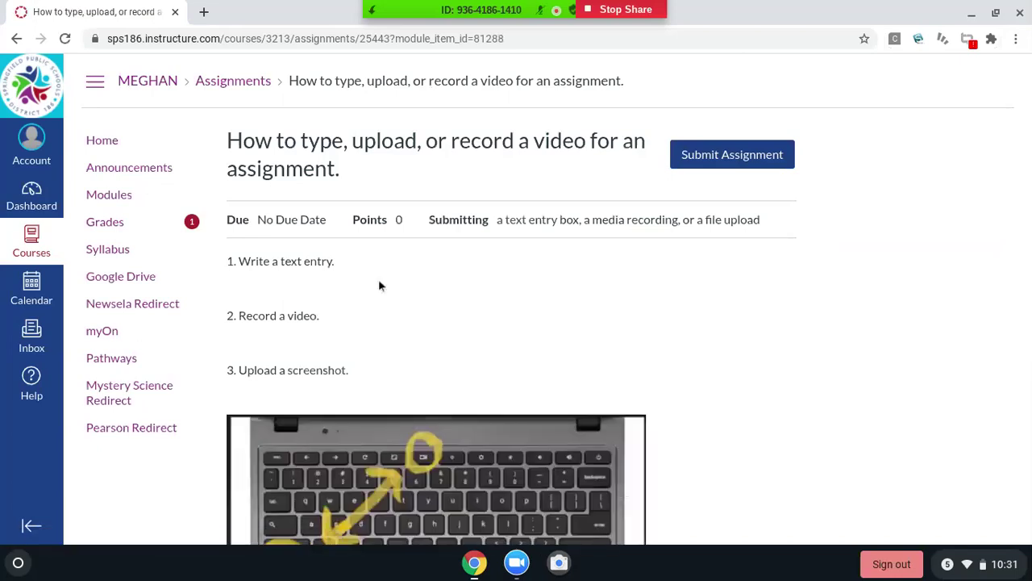
scroll(424, 295, "down", 1)
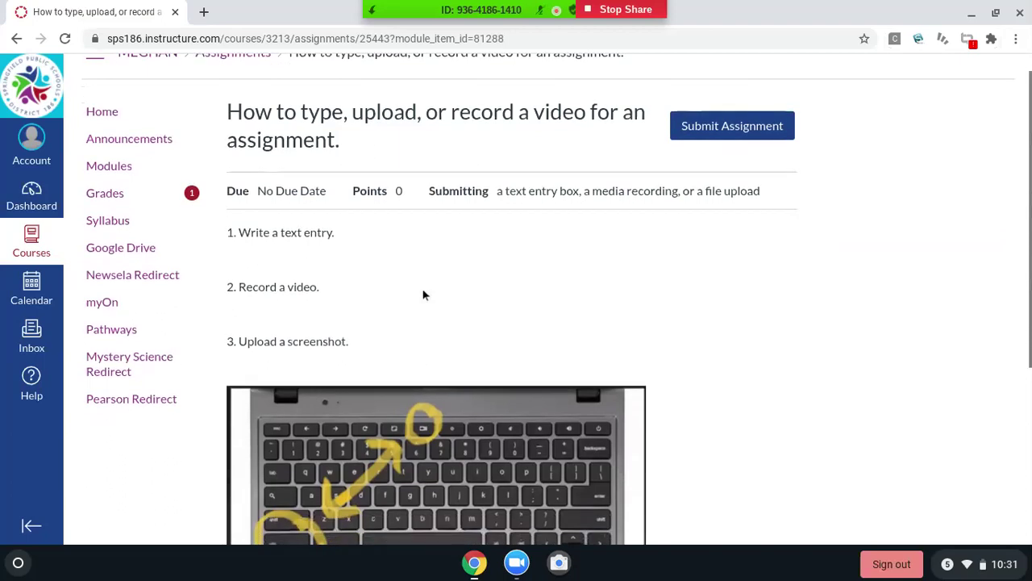
scroll(424, 295, "down", 1)
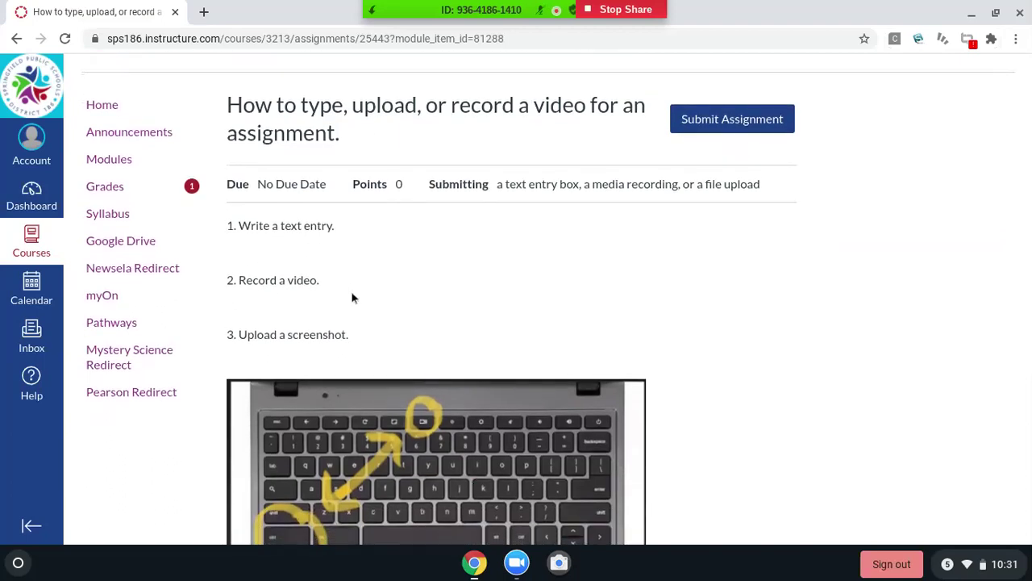
scroll(373, 342, "down", 4)
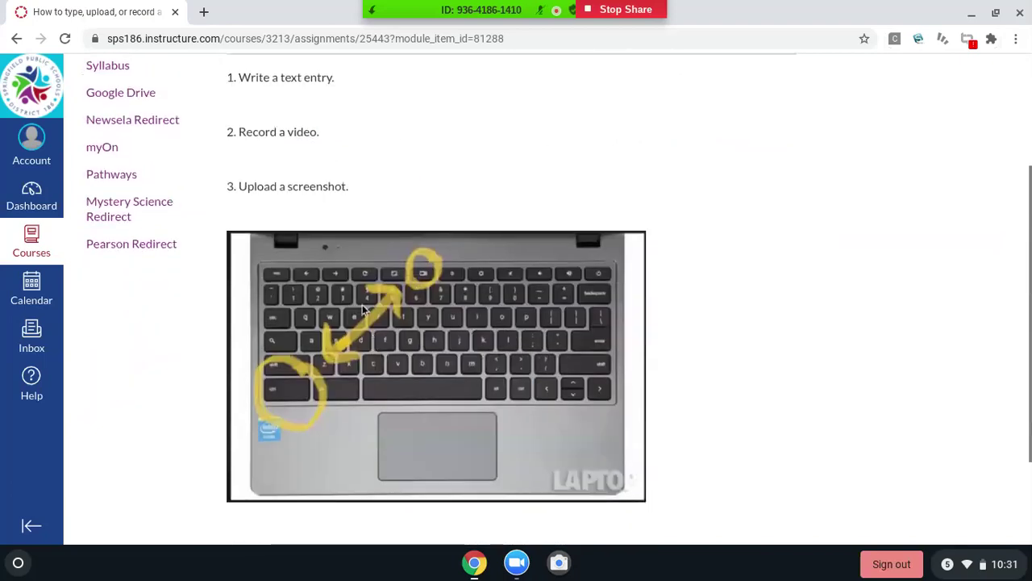
scroll(558, 211, "up", 2)
scroll(558, 211, "up", 1)
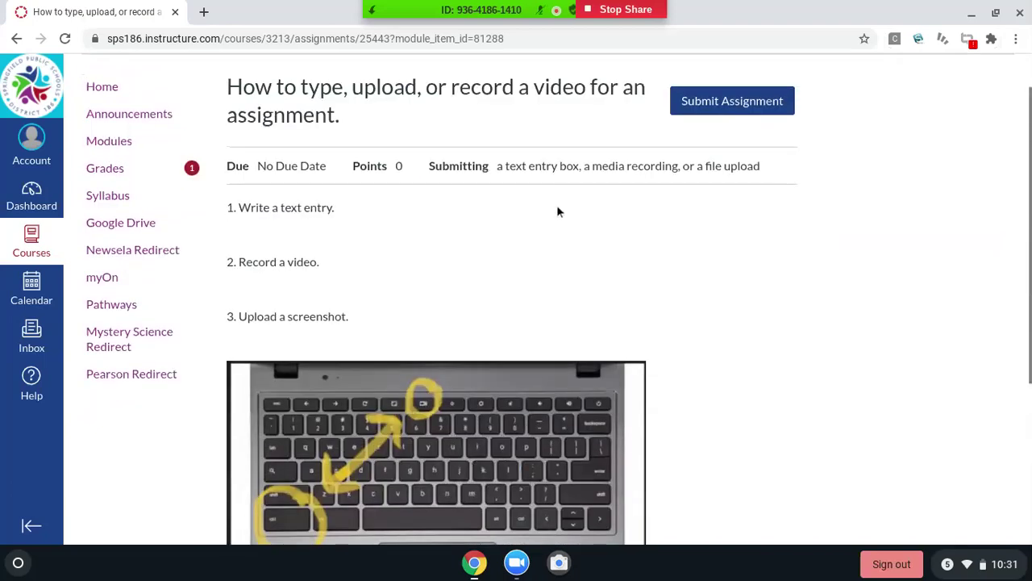
left_click(739, 103)
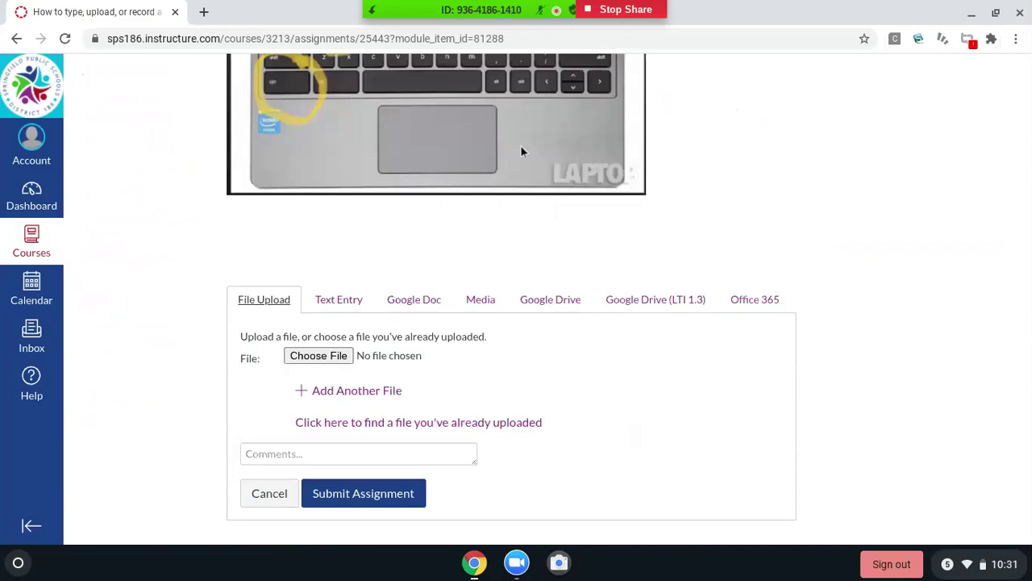
Switch the submission to Text Entry and open a new Chrome tab beside it.
left_click(337, 299)
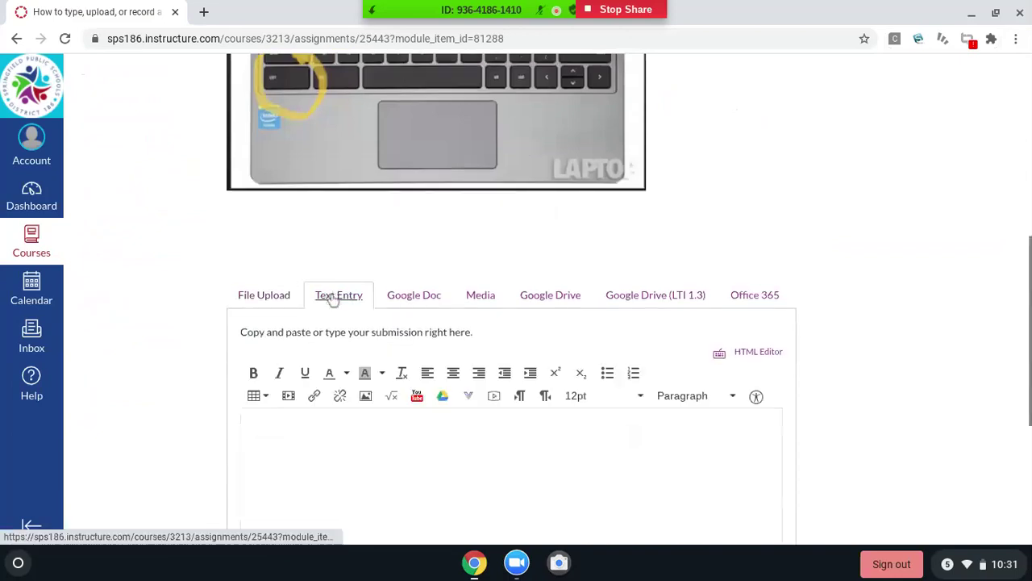
scroll(334, 301, "down", 3)
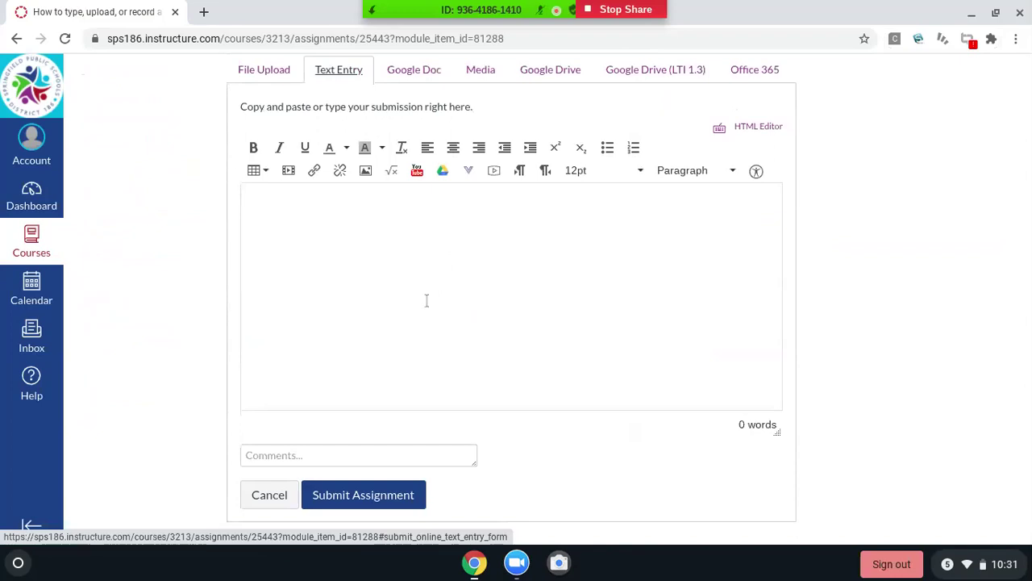
left_click(205, 12)
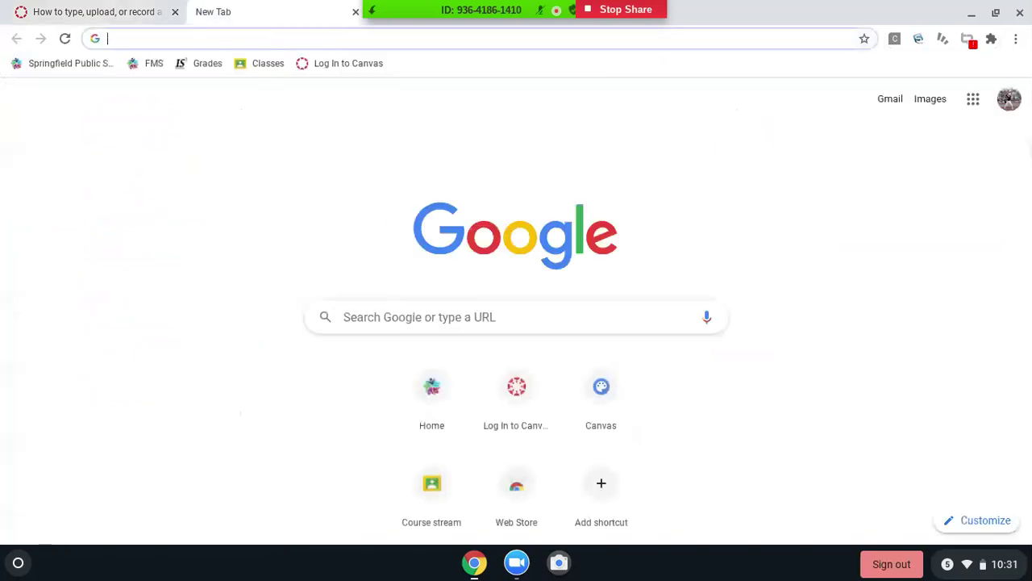
Go to Google Drive from the apps grid and open the 'Argumentitive Essay' doc in My Drive.
left_click(973, 98)
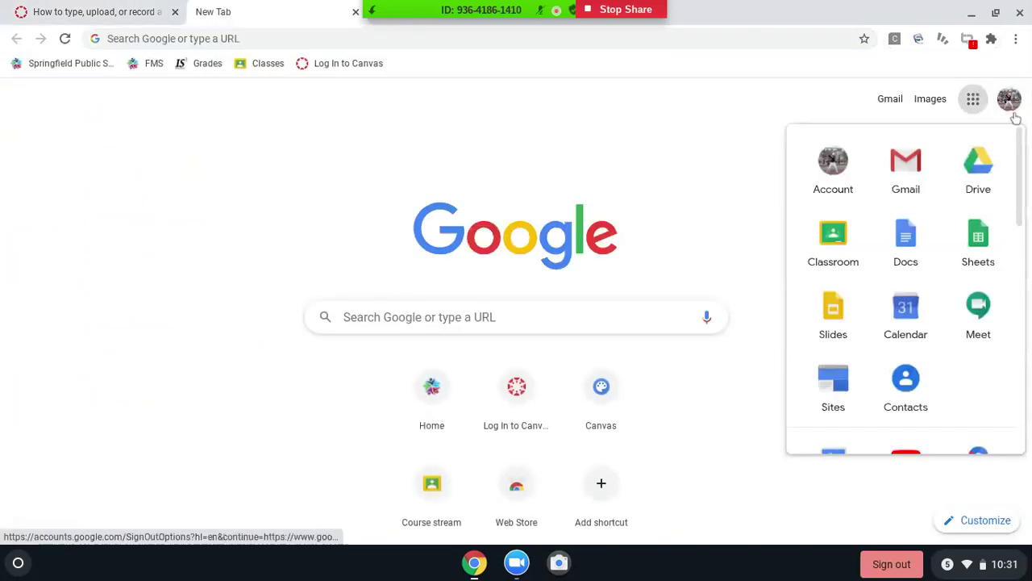
left_click(979, 167)
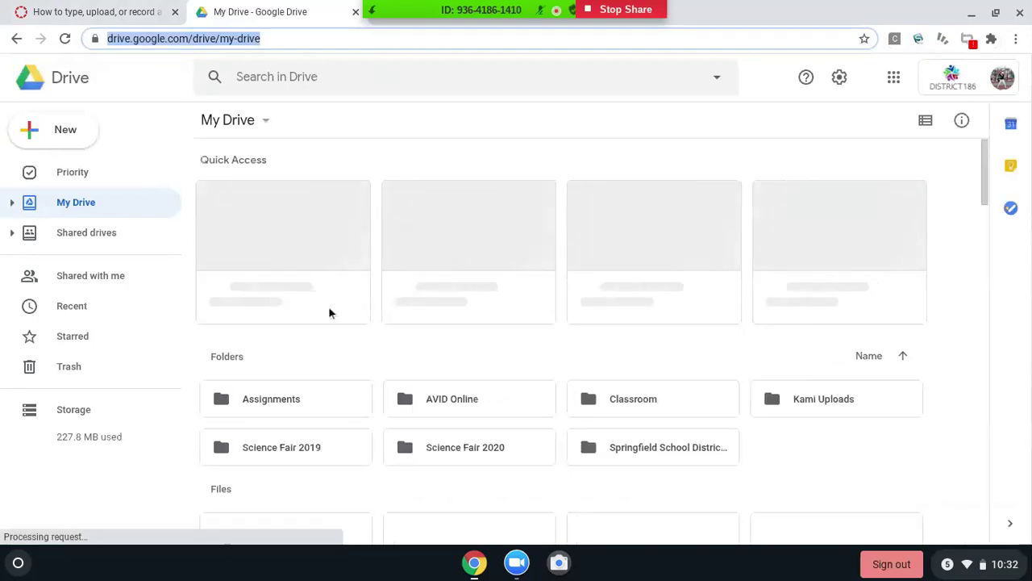
scroll(328, 312, "down", 2)
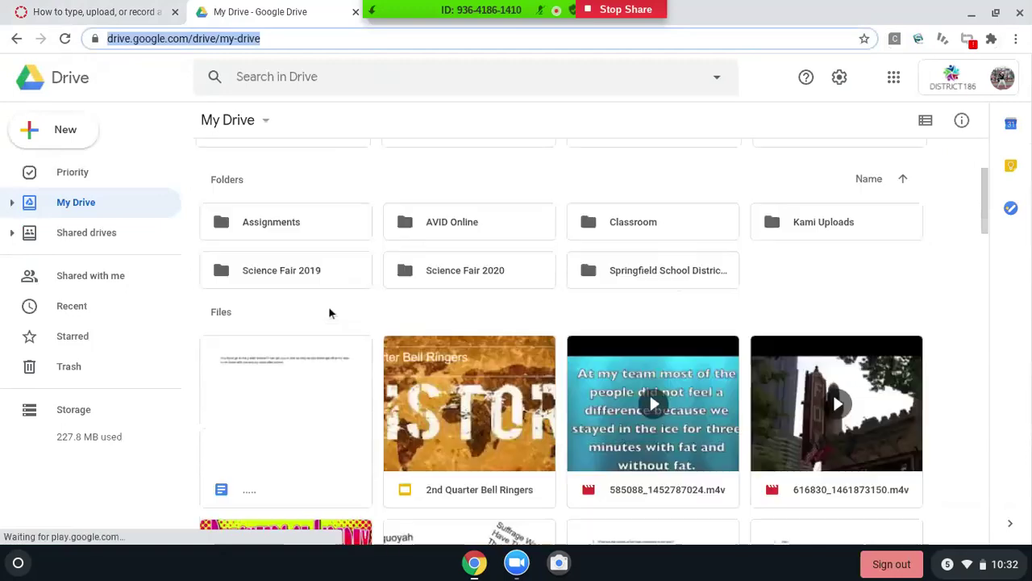
scroll(565, 338, "up", 3)
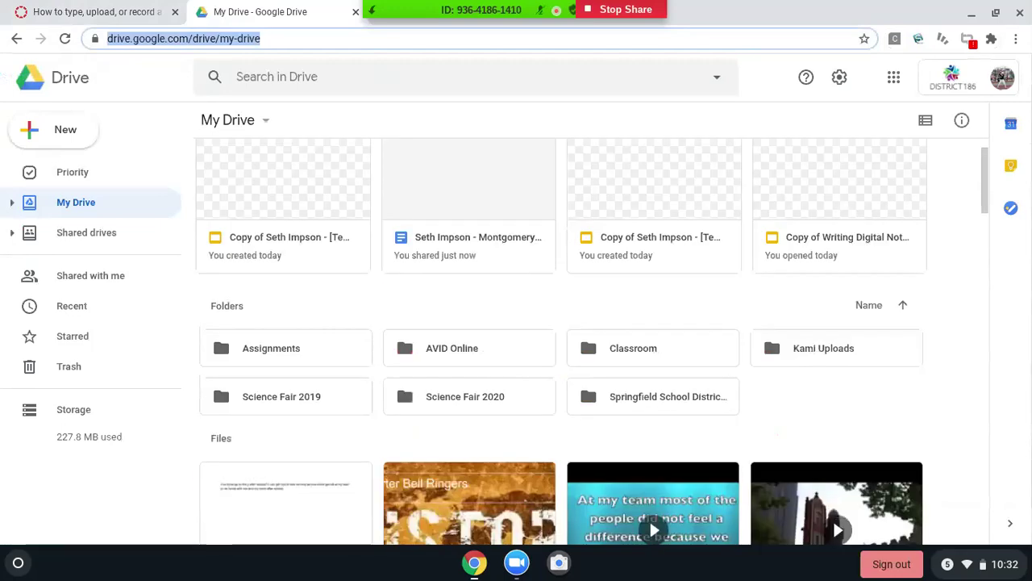
scroll(465, 509, "down", 5)
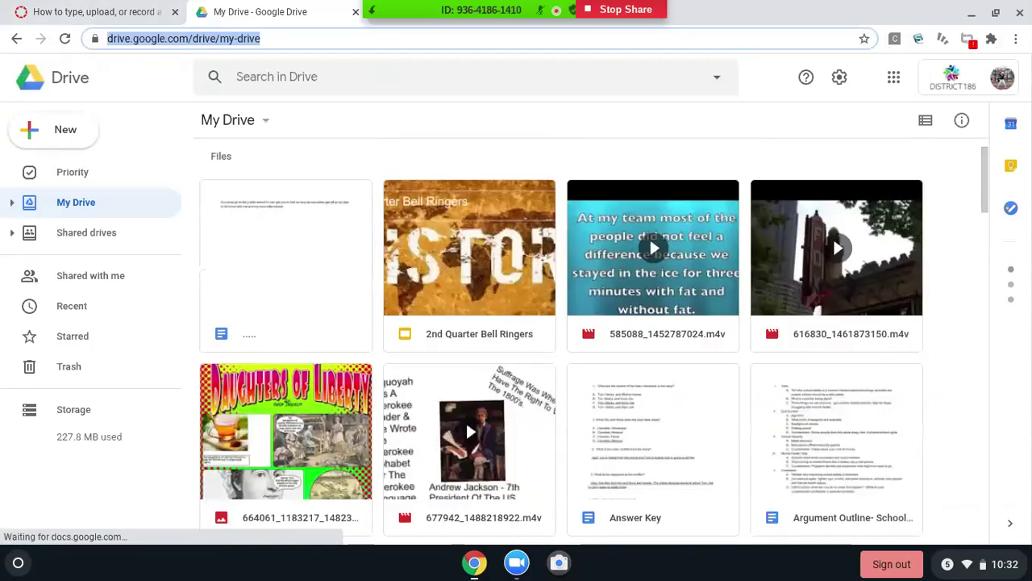
scroll(465, 390, "up", 2)
scroll(520, 339, "down", 3)
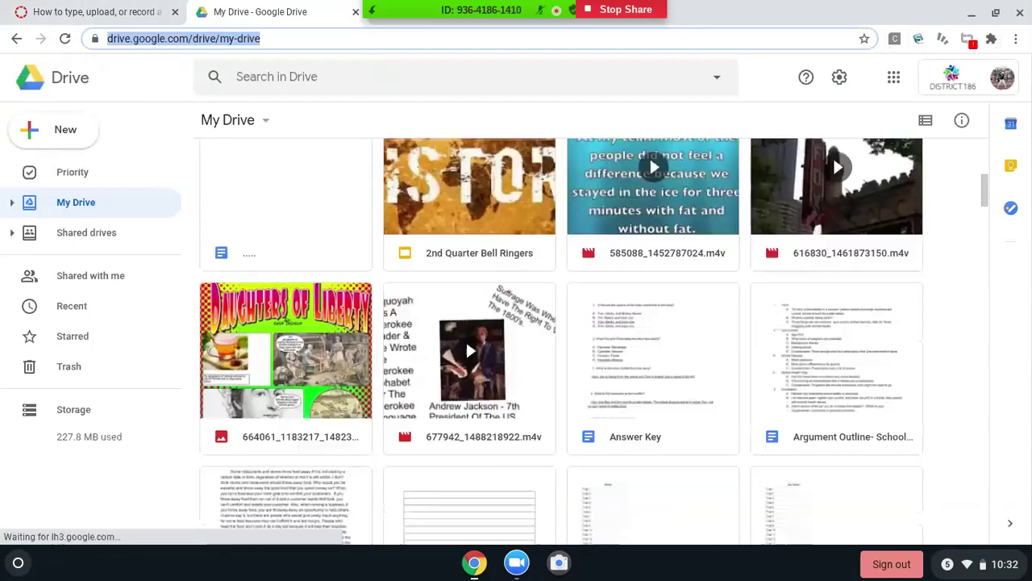
scroll(465, 276, "down", 2)
double_click(276, 429)
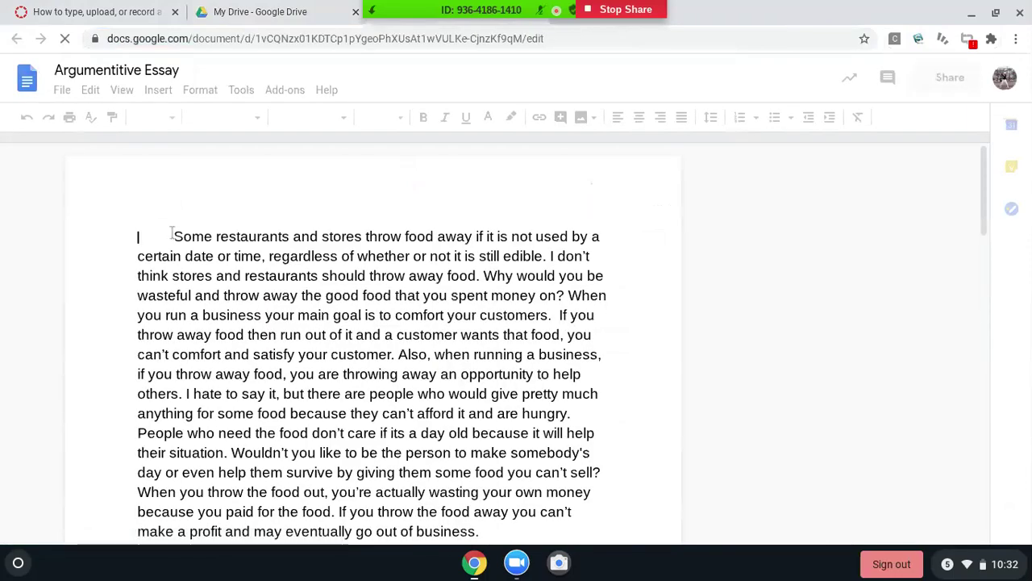
Select the essay text from 'Some restaurants' through 'a customer wants that'.
left_click_drag(367, 319, 528, 345)
key("ctrl+c")
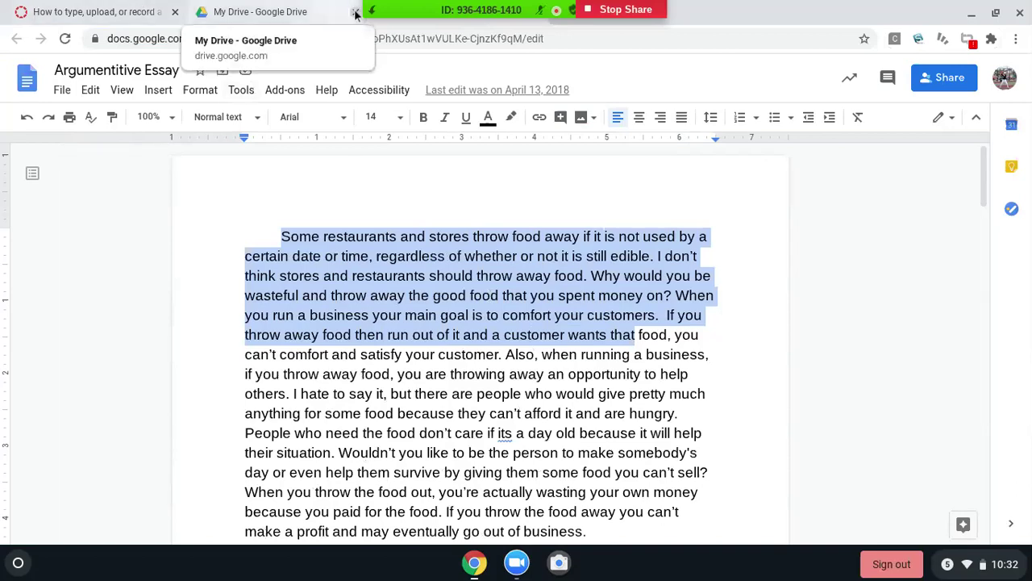
Paste the copied 81-word essay opening into the Text Entry box, then switch to Media.
left_click(87, 11)
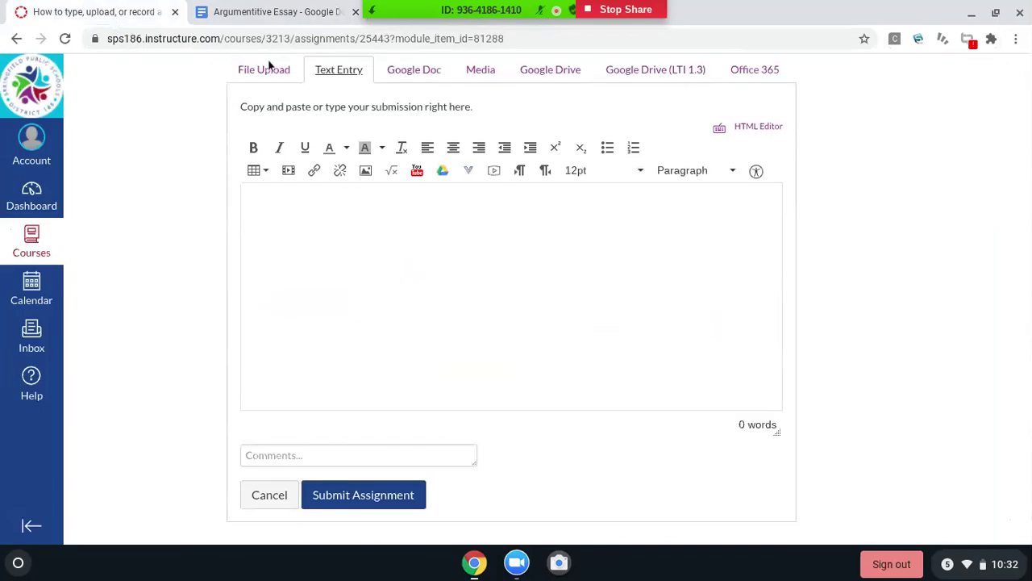
left_click(280, 192)
key("ctrl+v")
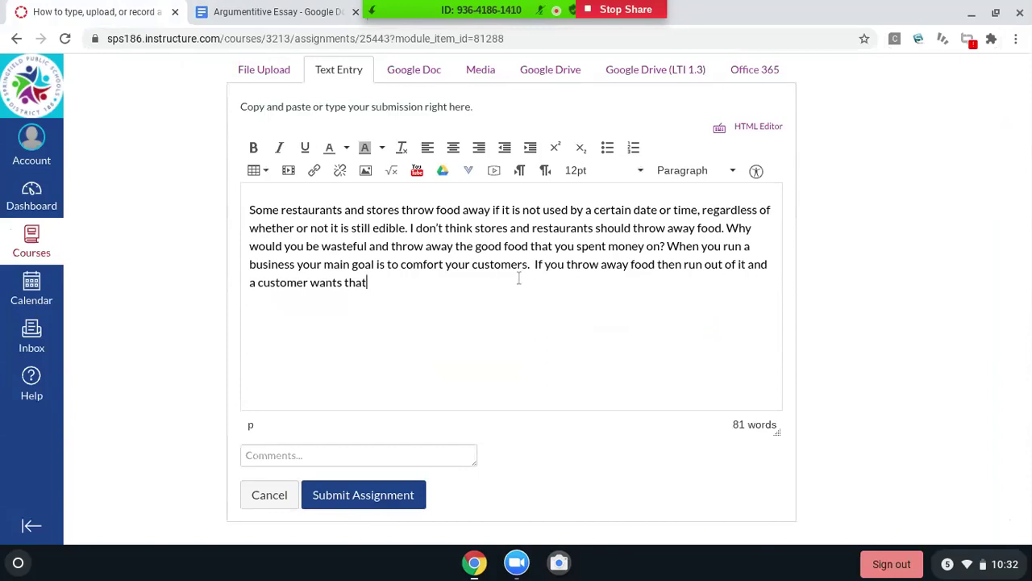
left_click(482, 73)
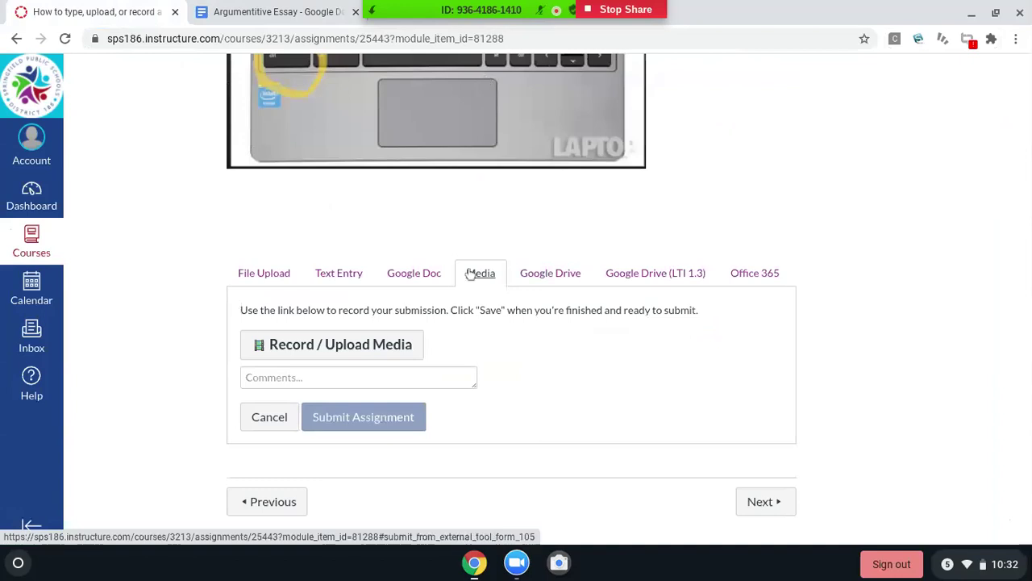
Record a 3-second webcam video in the media dialog and save it to the submission.
left_click(371, 354)
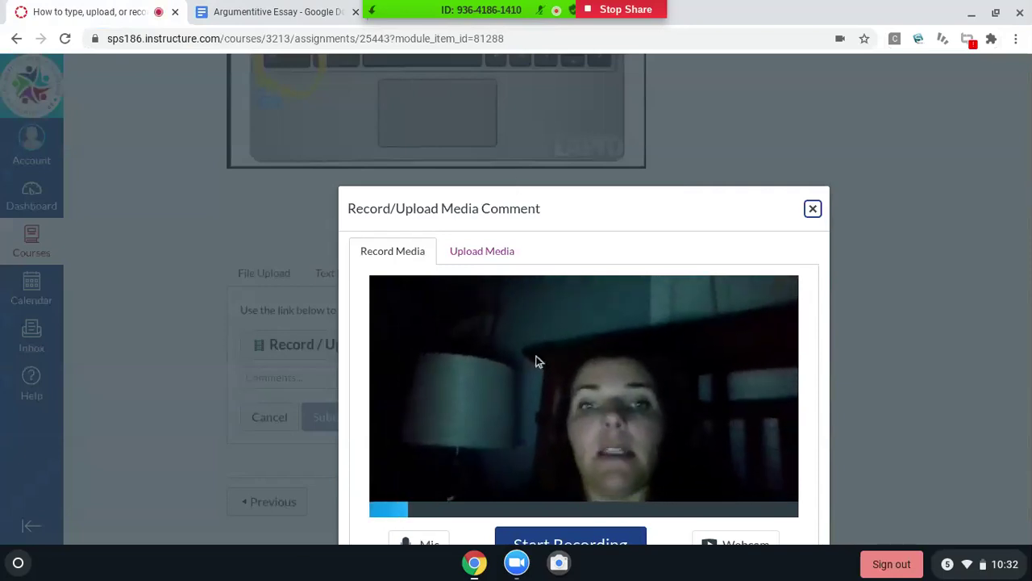
scroll(539, 361, "down", 1)
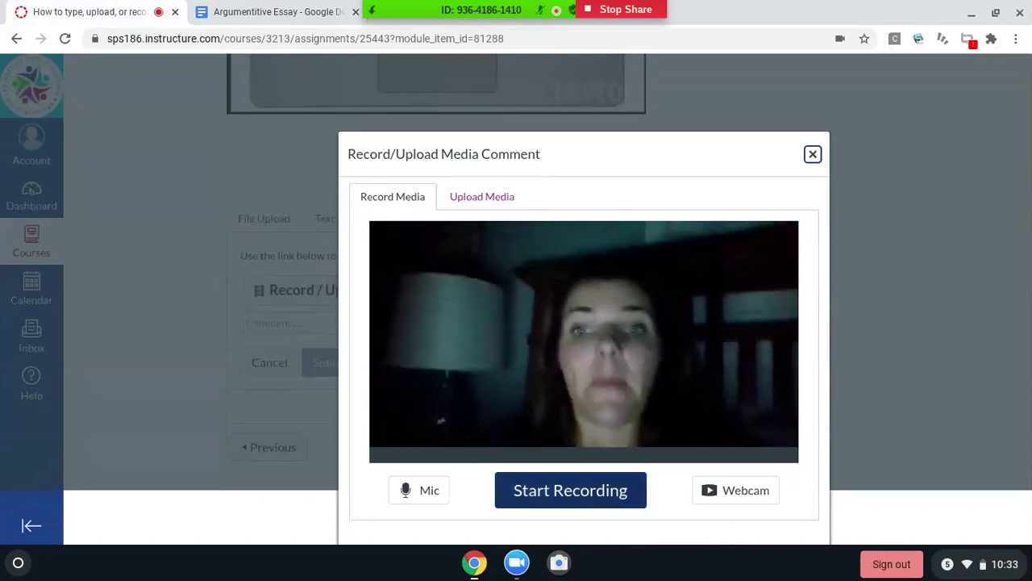
left_click(594, 501)
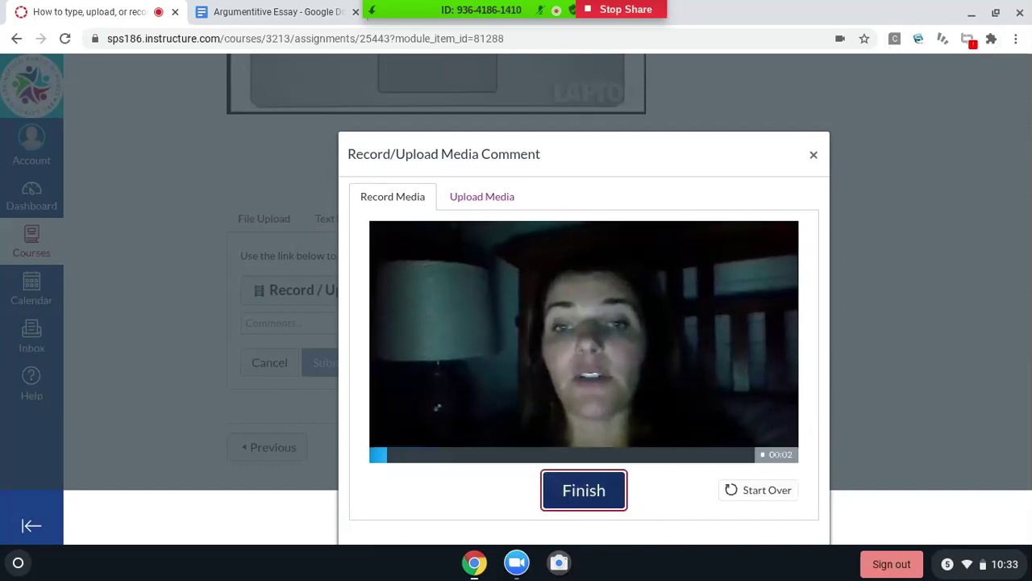
left_click(596, 503)
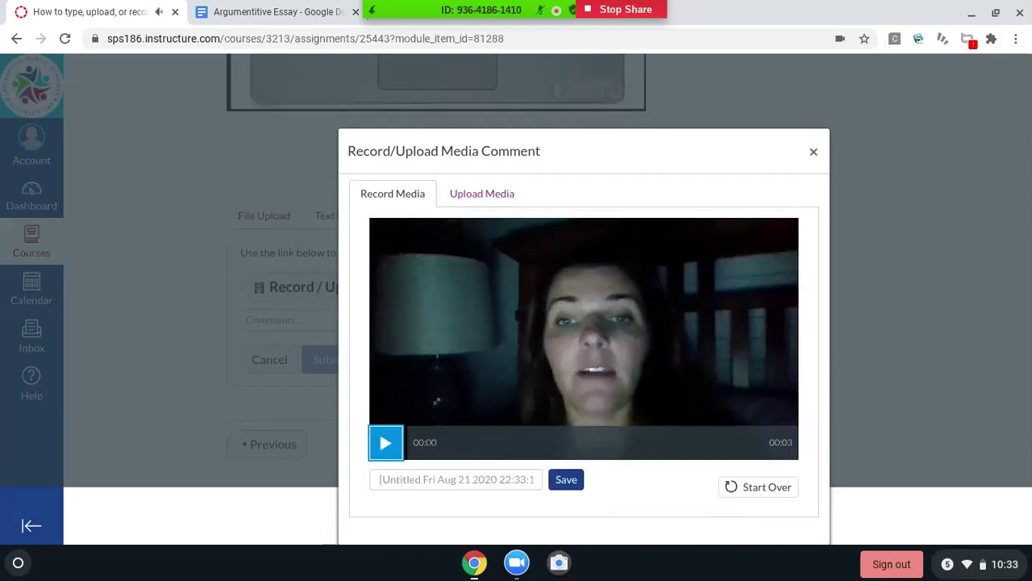
left_click(569, 482)
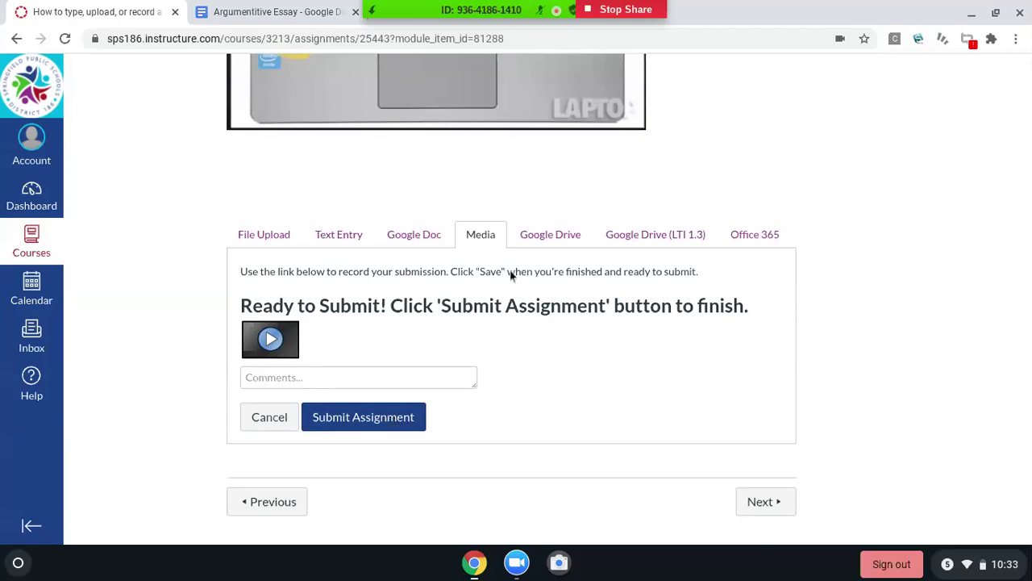
Switch to File Upload and capture a screenshot of the assignment page.
left_click(276, 236)
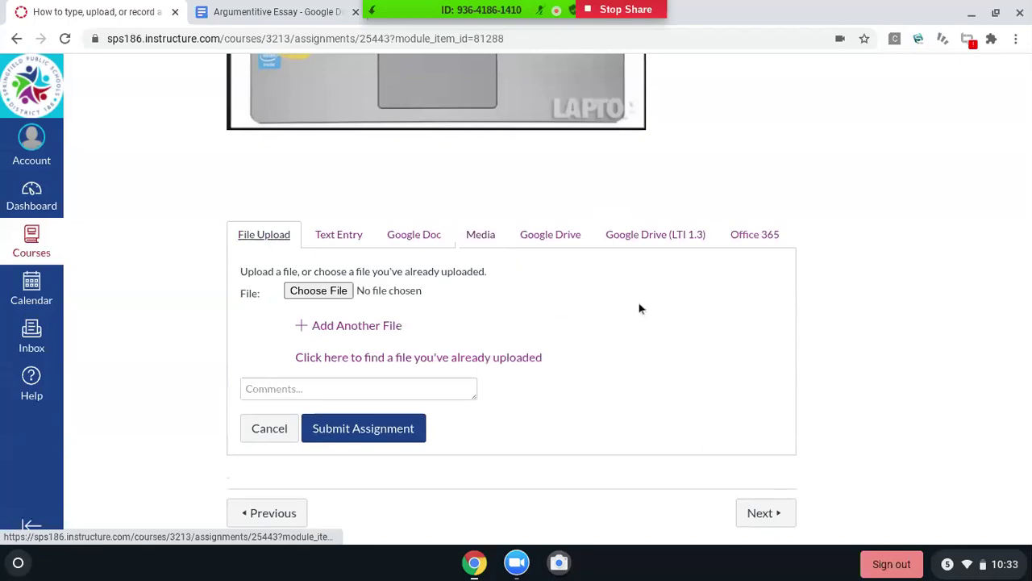
scroll(575, 311, "down", 1)
scroll(575, 310, "up", 4)
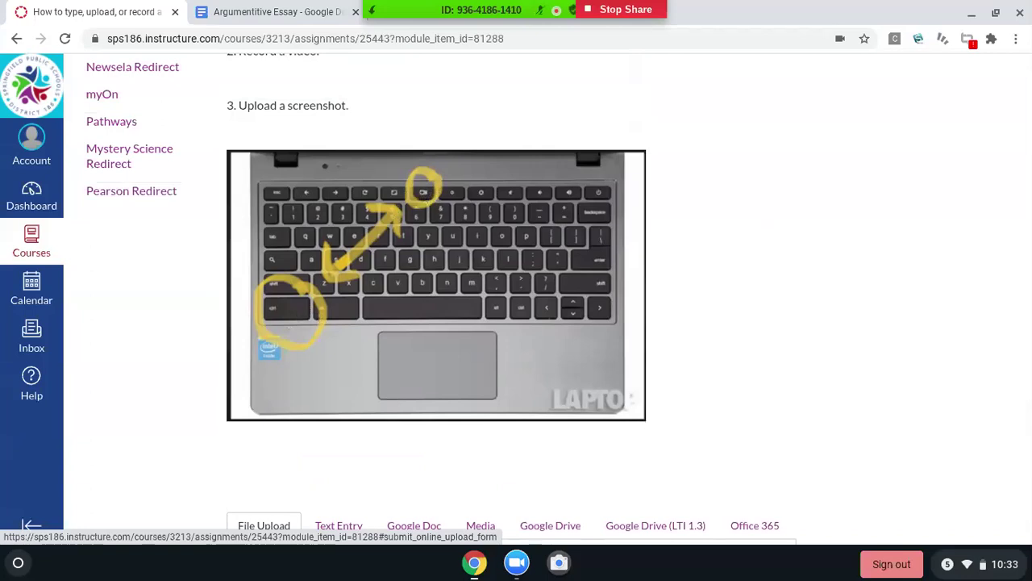
key("ctrl+F5")
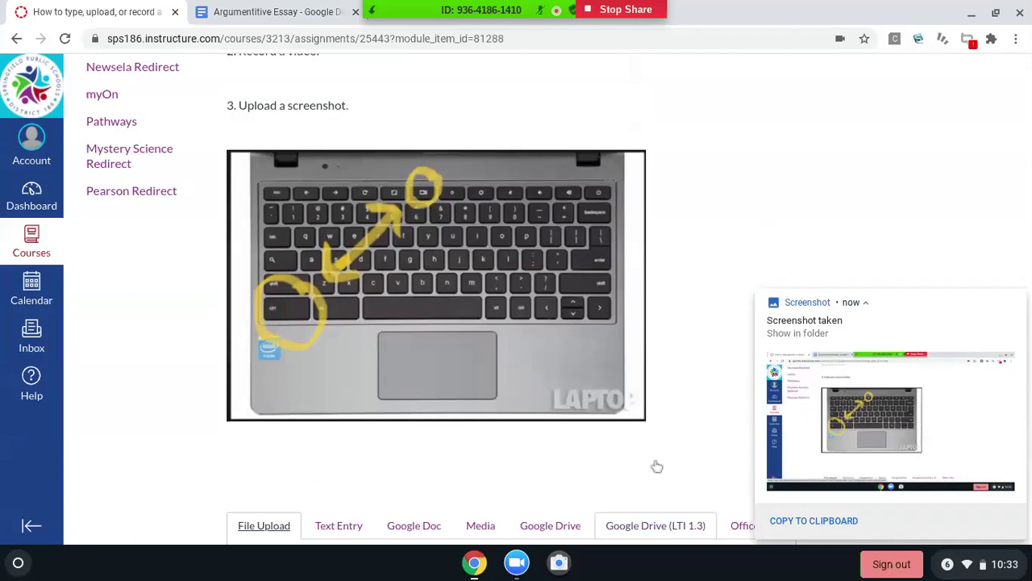
scroll(698, 379, "down", 3)
scroll(699, 381, "down", 1)
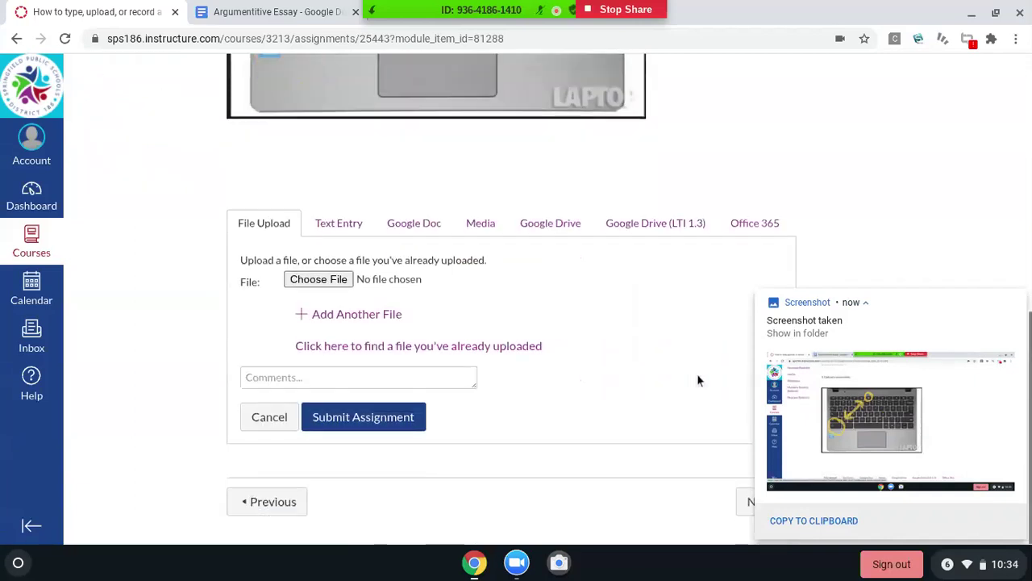
Attach the newest Downloads screenshot (10.33.54 PM) to the File Upload form.
left_click(335, 280)
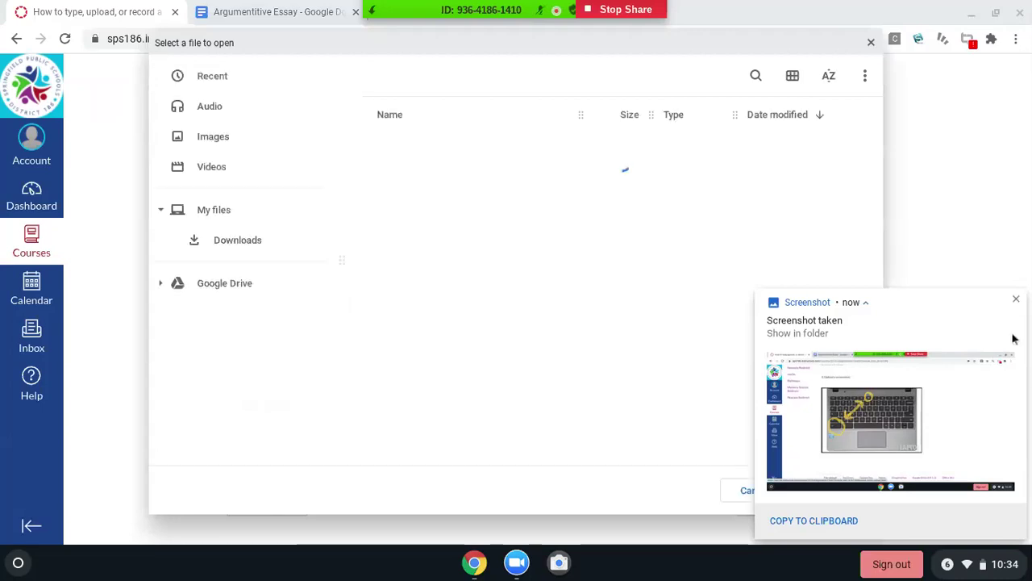
left_click(1017, 302)
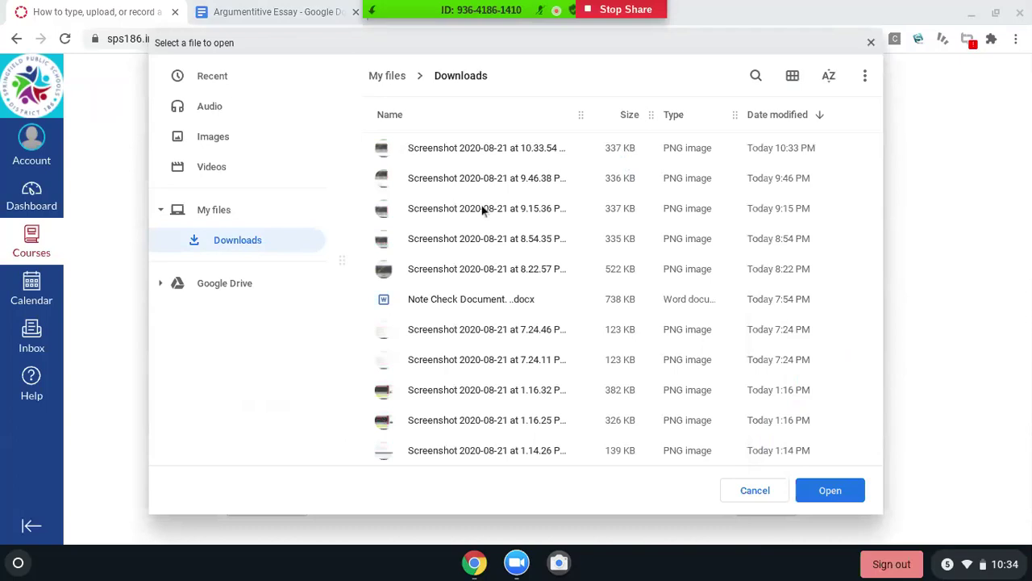
left_click(500, 152)
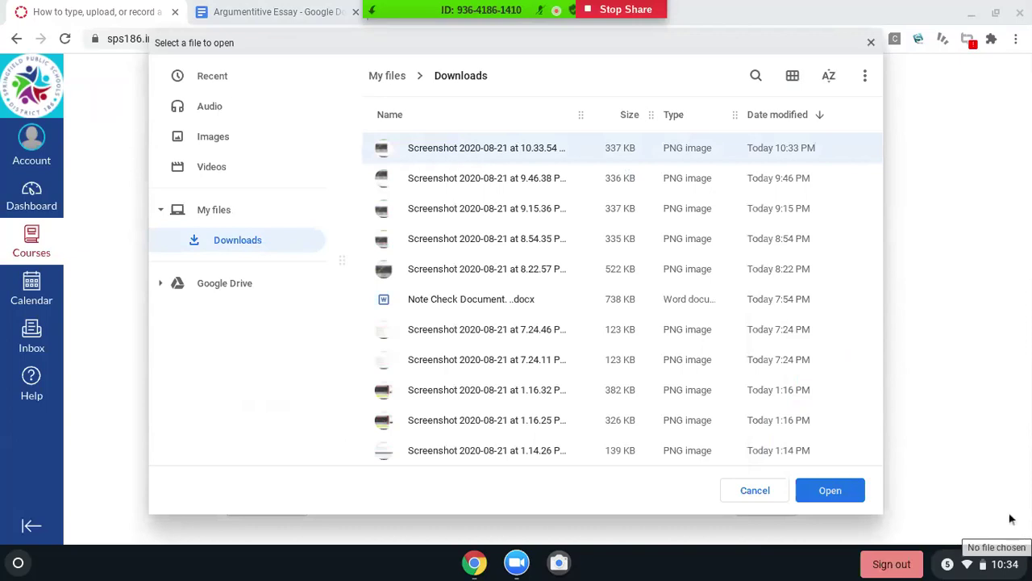
left_click(838, 491)
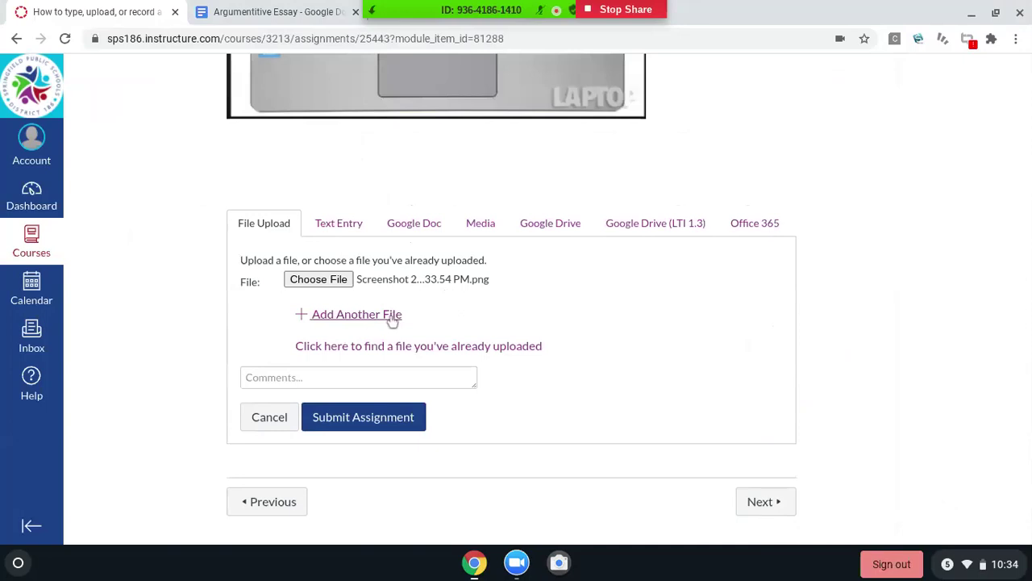
Submit the screenshot upload for the video assignment, then go to the course Modules page.
left_click(355, 425)
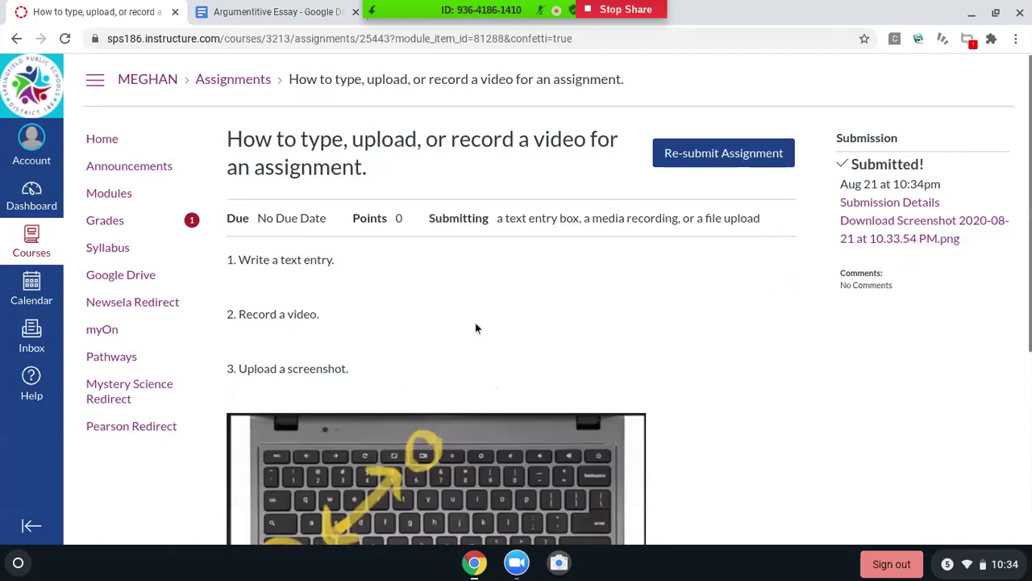
scroll(475, 327, "down", 1)
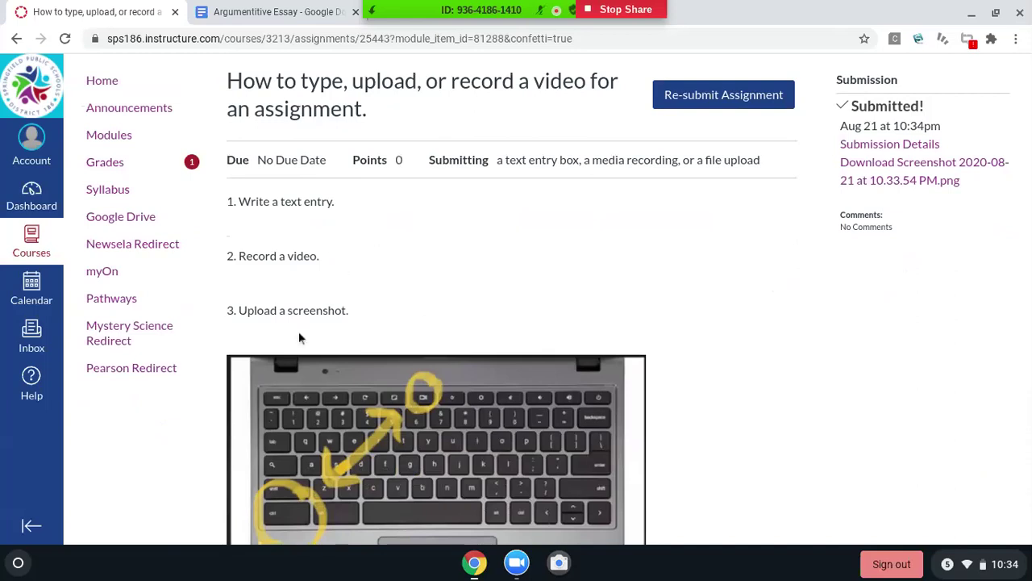
left_click(106, 144)
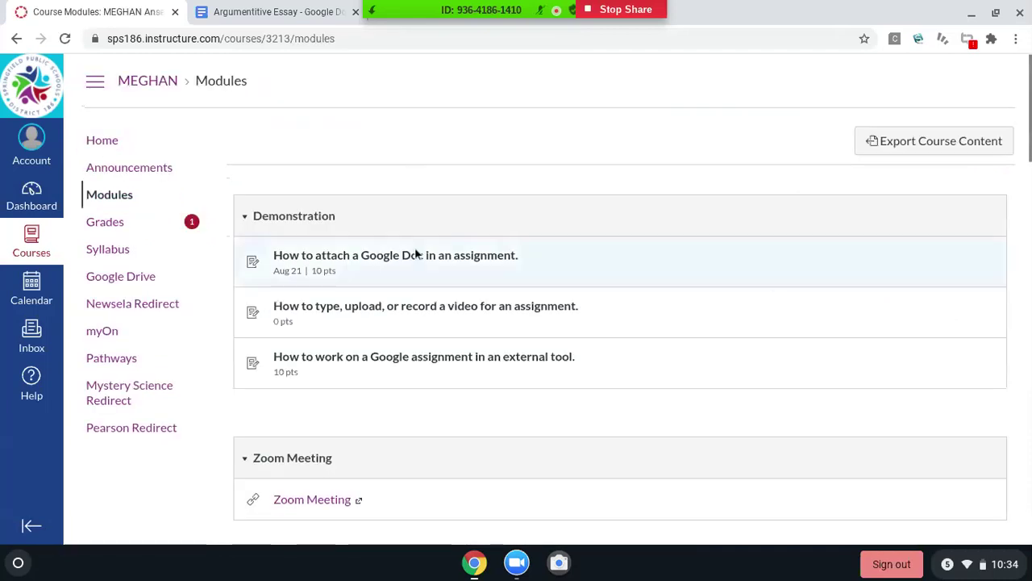
Open the 'How to work on a Google assignment in an external tool.' assignment from Modules.
left_click(427, 363)
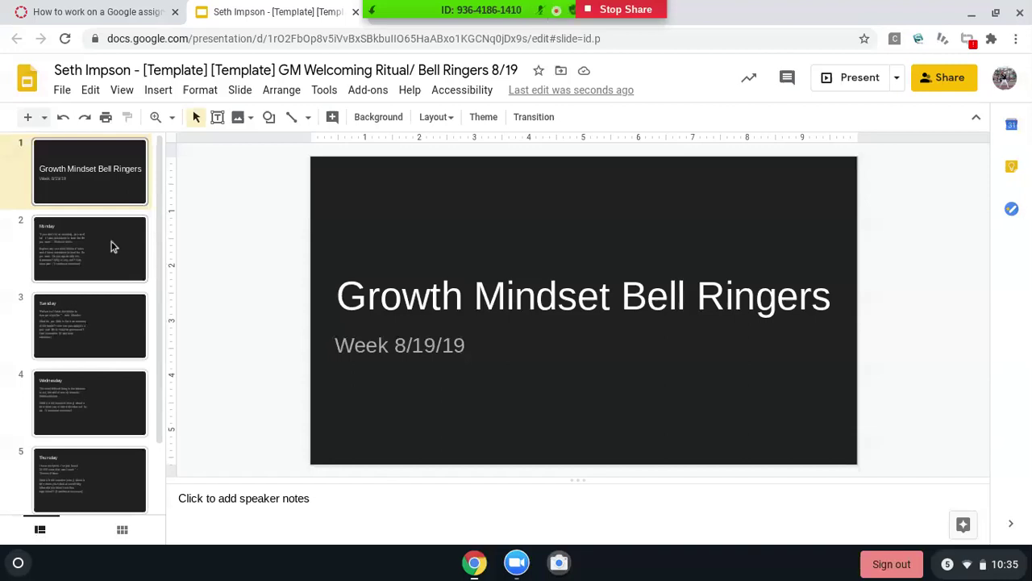
Type 'fdgfdgfdgfdgd' into the empty answer box on the Monday slide.
left_click(111, 245)
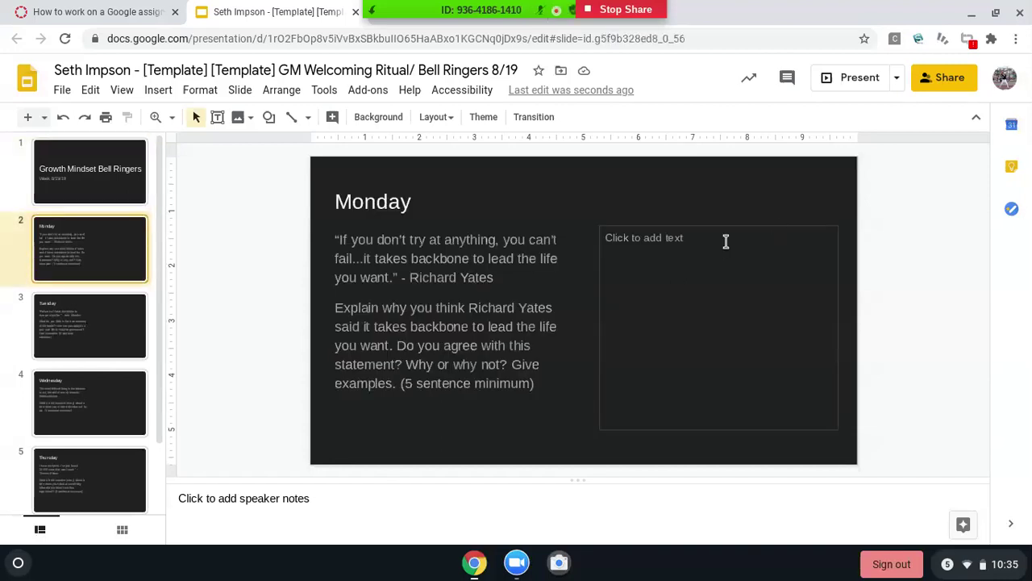
left_click(726, 241)
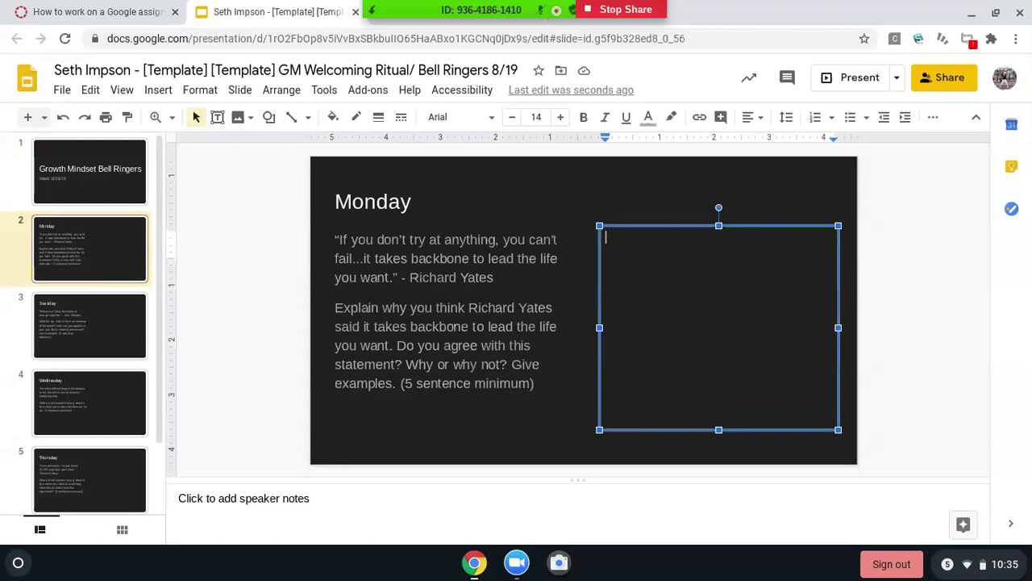
type("fdgfdgfdgfdgd")
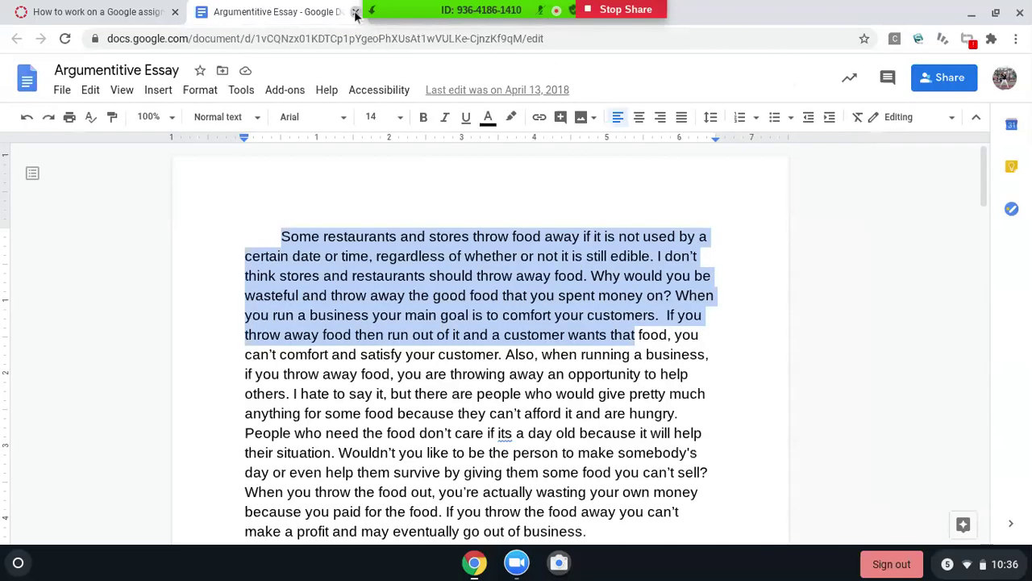
Close the essay, turn in the Bell Ringers slideshow, and close the Google Assignments tab.
left_click(355, 13)
scroll(615, 315, "up", 2)
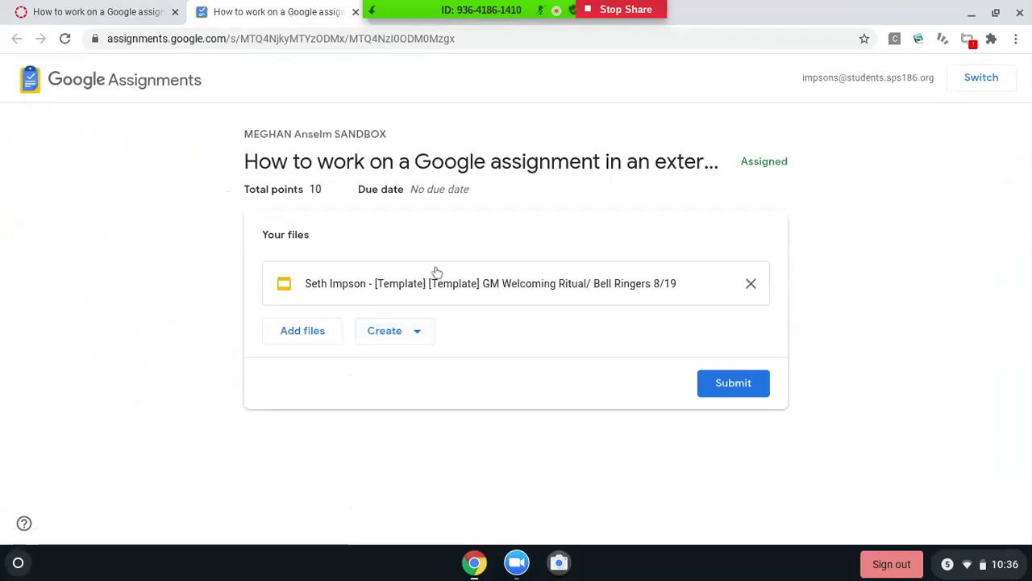
left_click(591, 285)
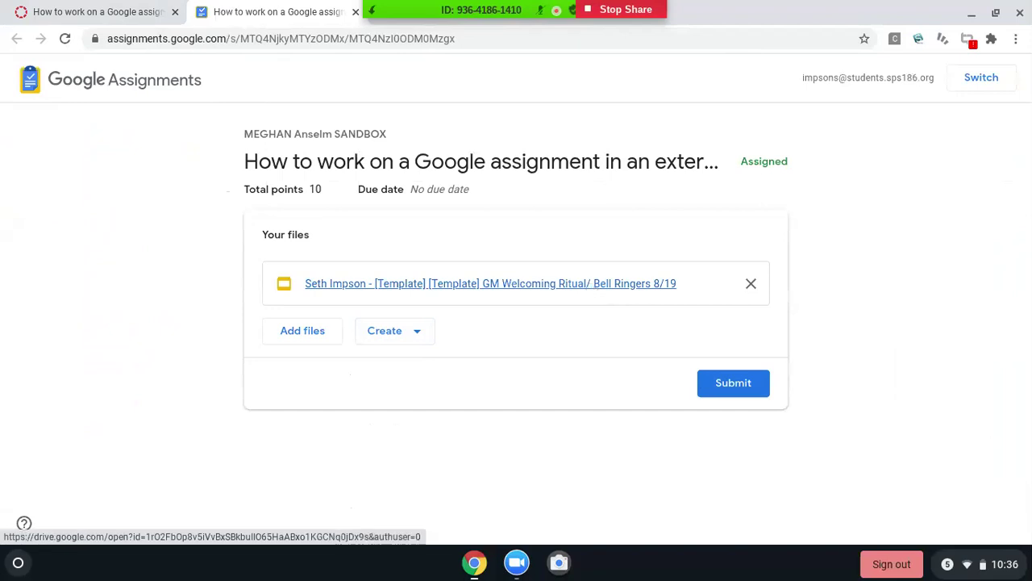
left_click(734, 383)
left_click(627, 370)
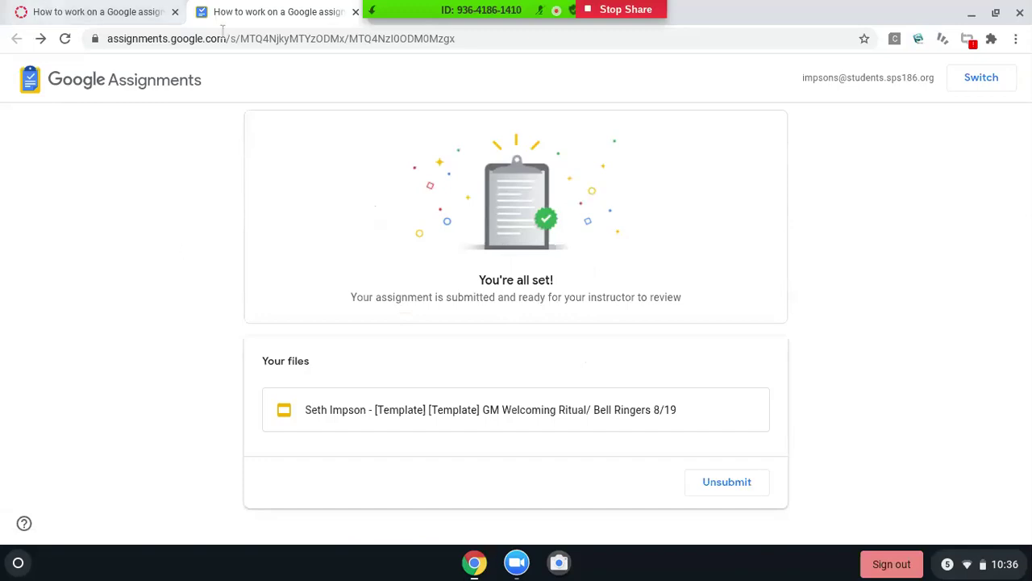
left_click(356, 12)
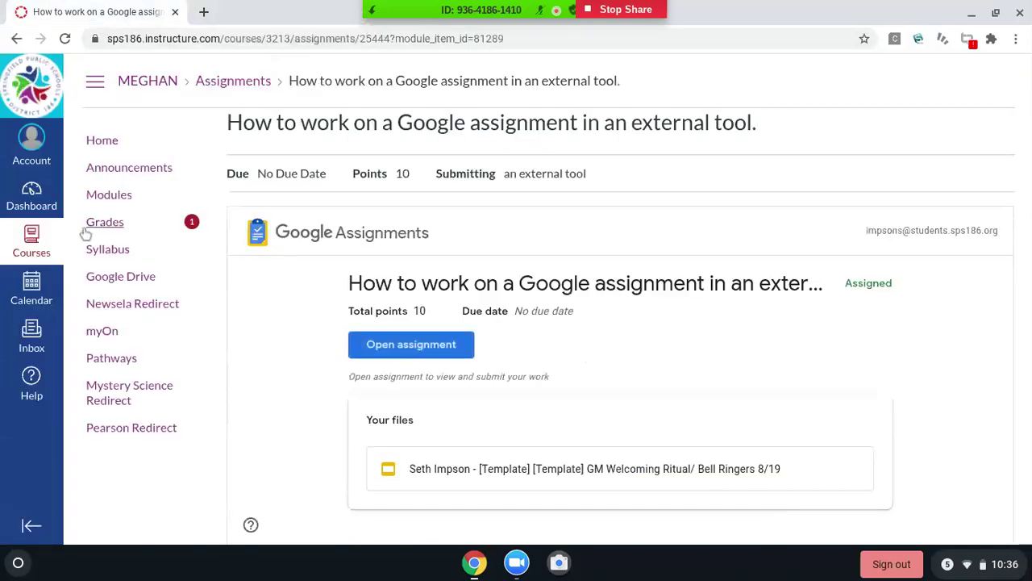
Open 'How to attach a Google Doc in an assignment.' from Modules and start re-submitting it.
left_click(101, 198)
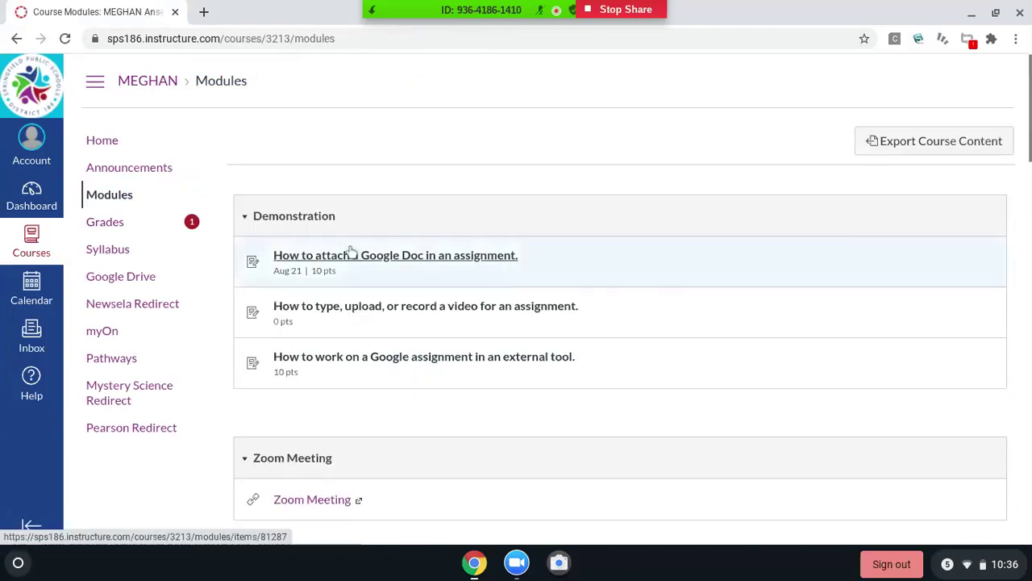
left_click(429, 264)
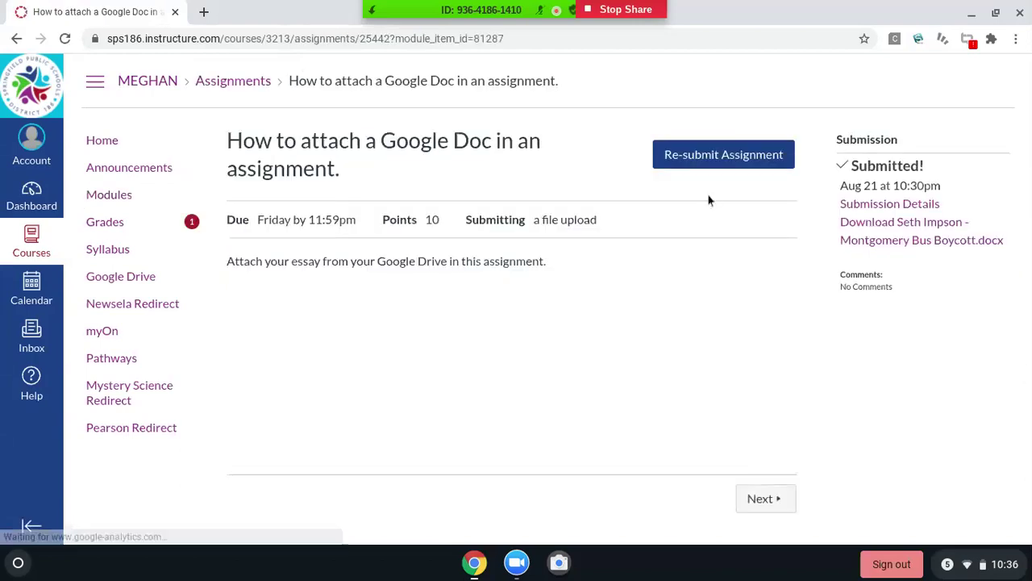
left_click(737, 154)
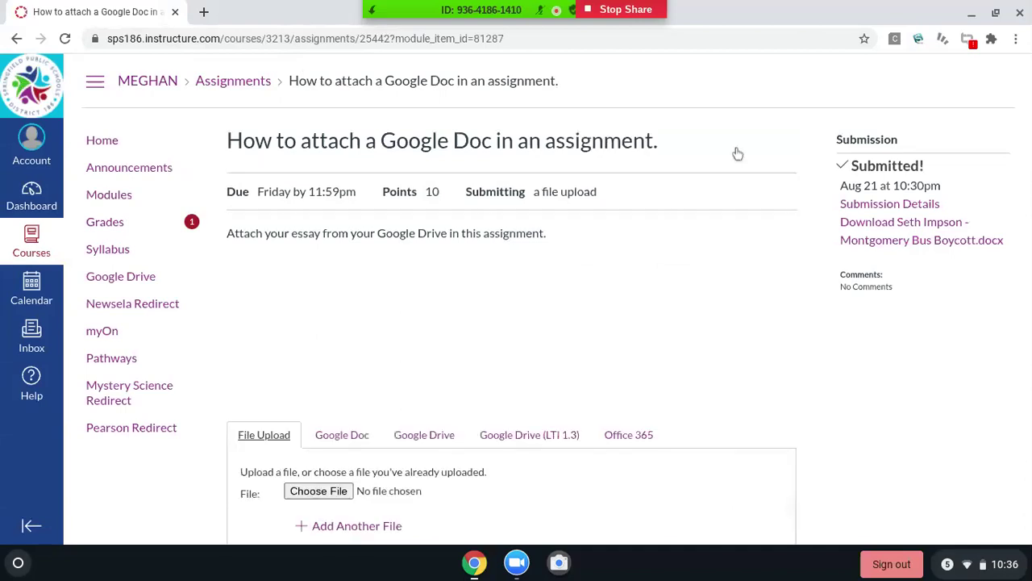